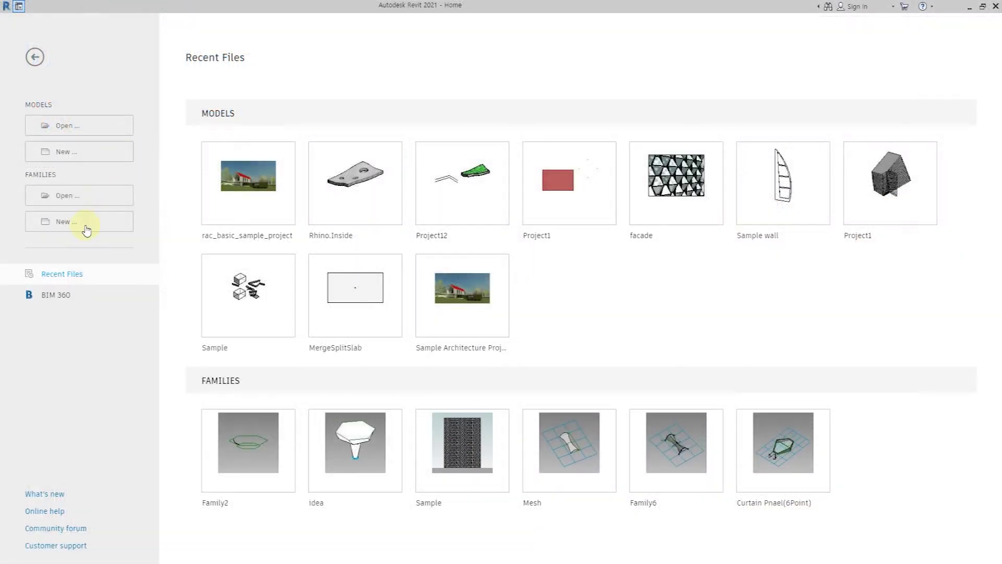
Step: Start a new family from the English Metric Curtain Panel Pattern Based template
click(115, 224)
double_click(256, 258)
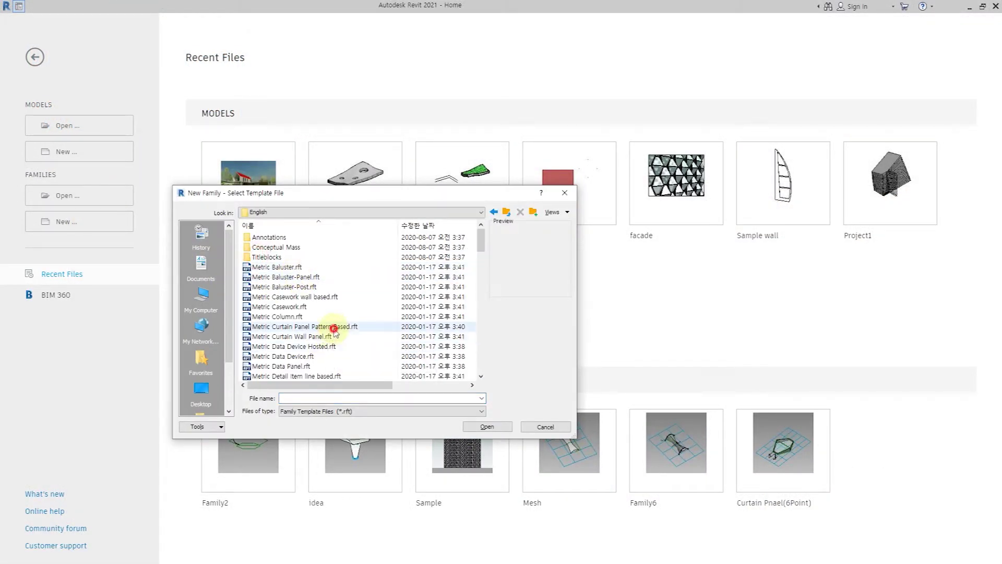
double_click(334, 326)
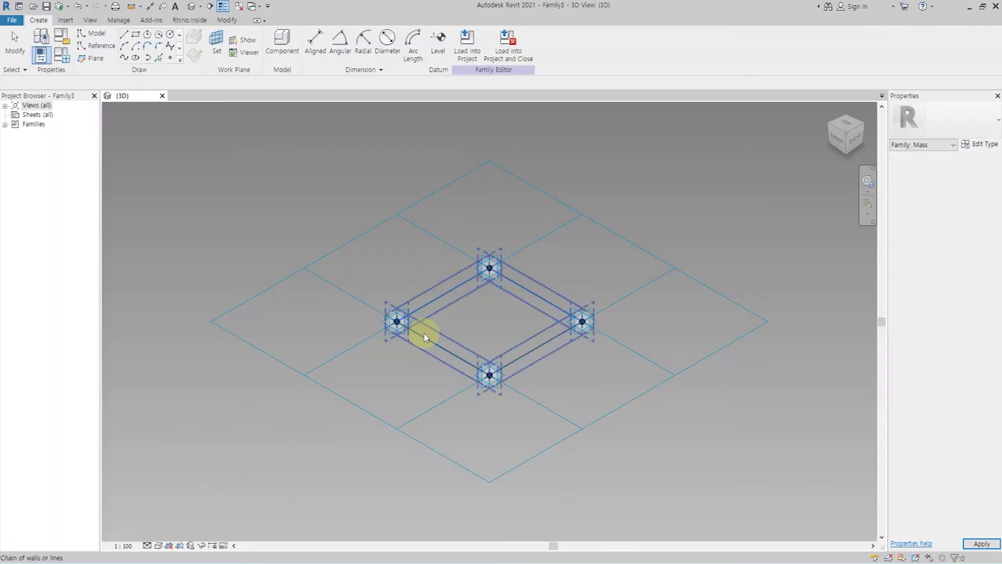
Step: Extrude the four reference lines into a solid box form
click(427, 343)
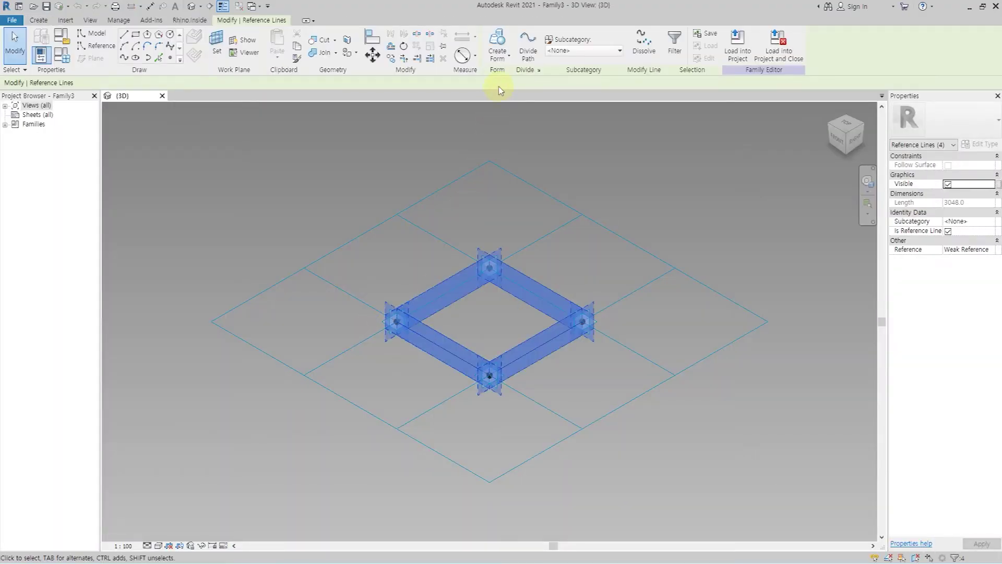
click(509, 58)
click(511, 77)
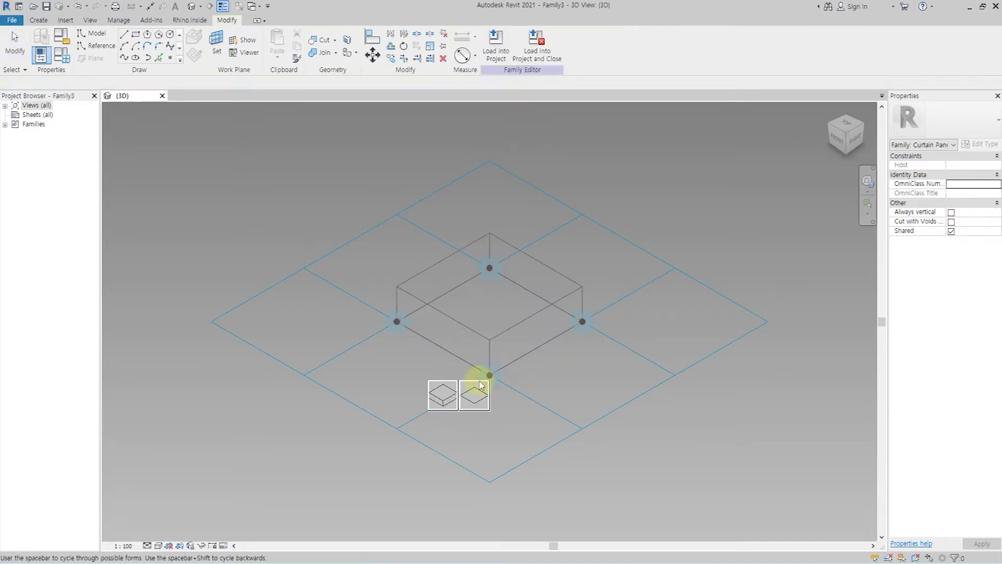
click(447, 392)
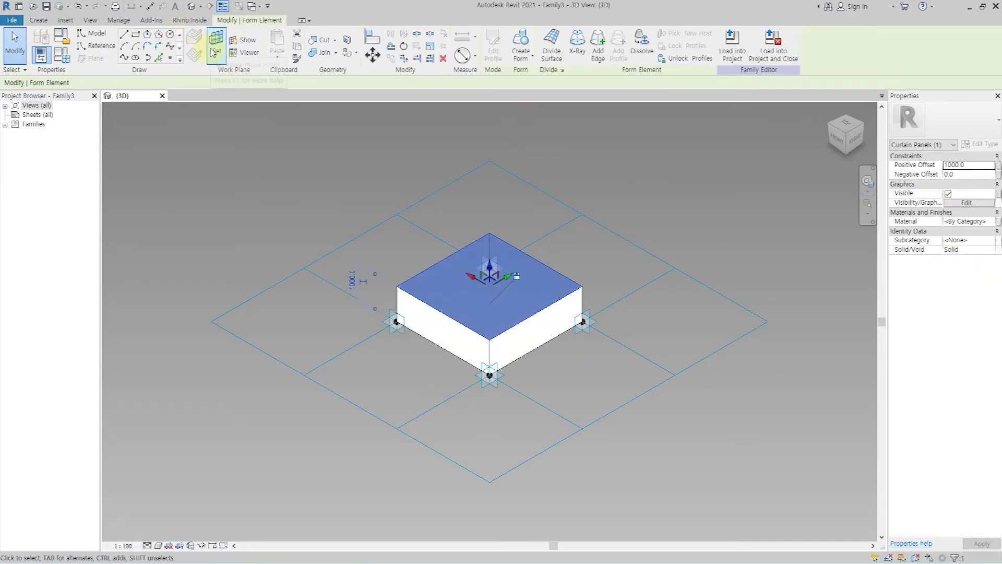
key(Escape)
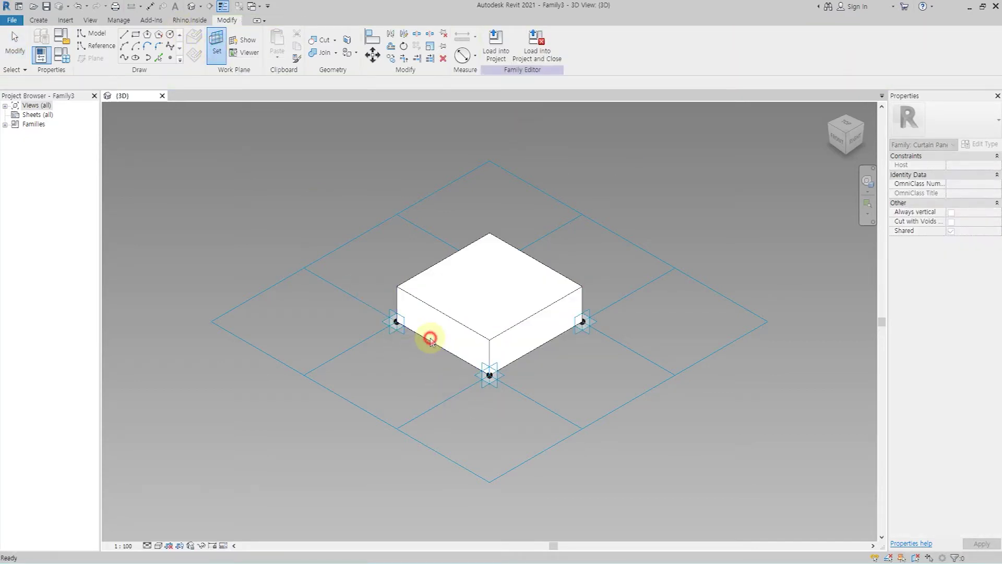
click(39, 20)
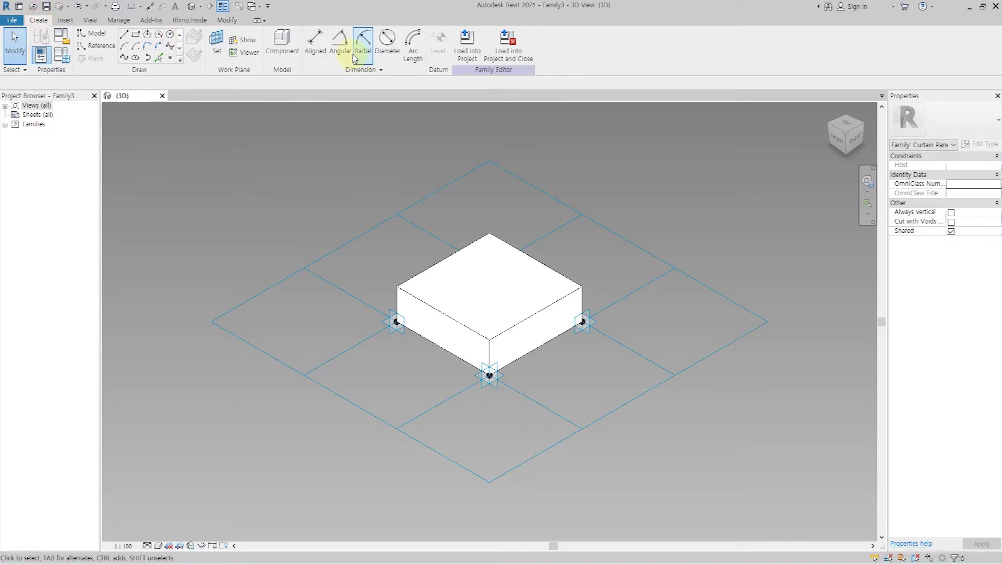
click(316, 39)
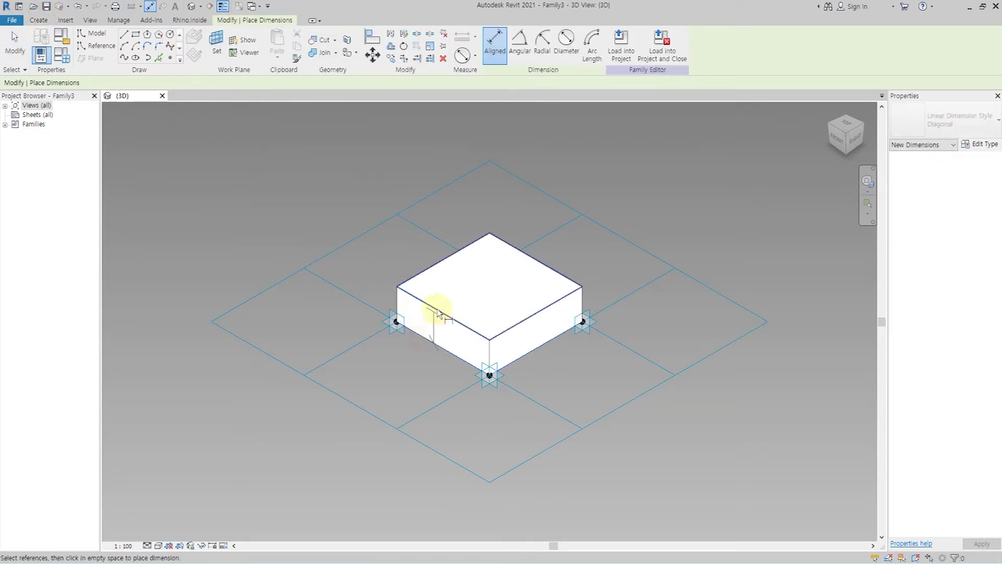
Step: Place an aligned 1000 dimension on the box's height
click(437, 313)
click(365, 276)
click(334, 267)
key(Escape)
key(Escape)
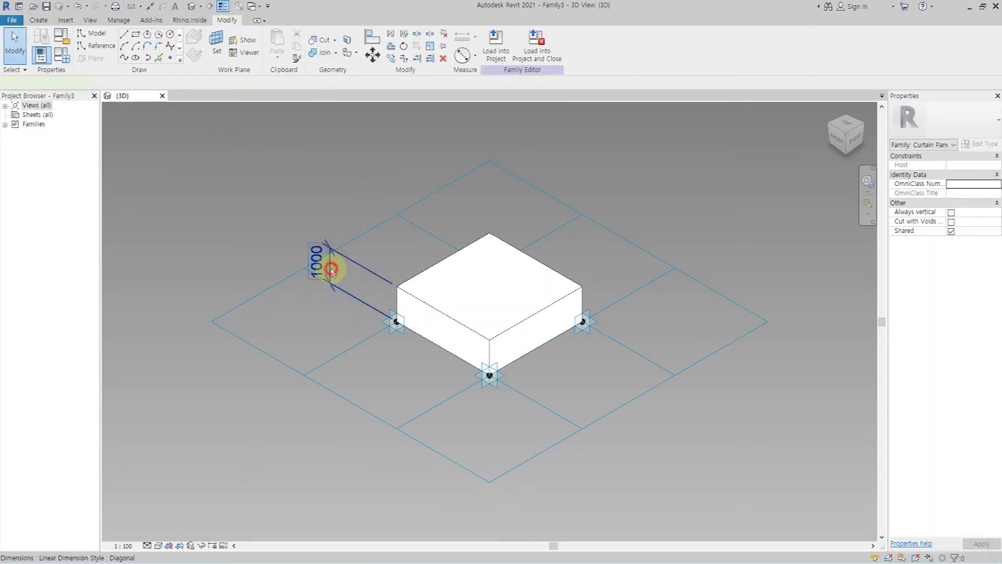
click(332, 269)
Step: Label the 1000 dimension with a new instance parameter named t
click(593, 44)
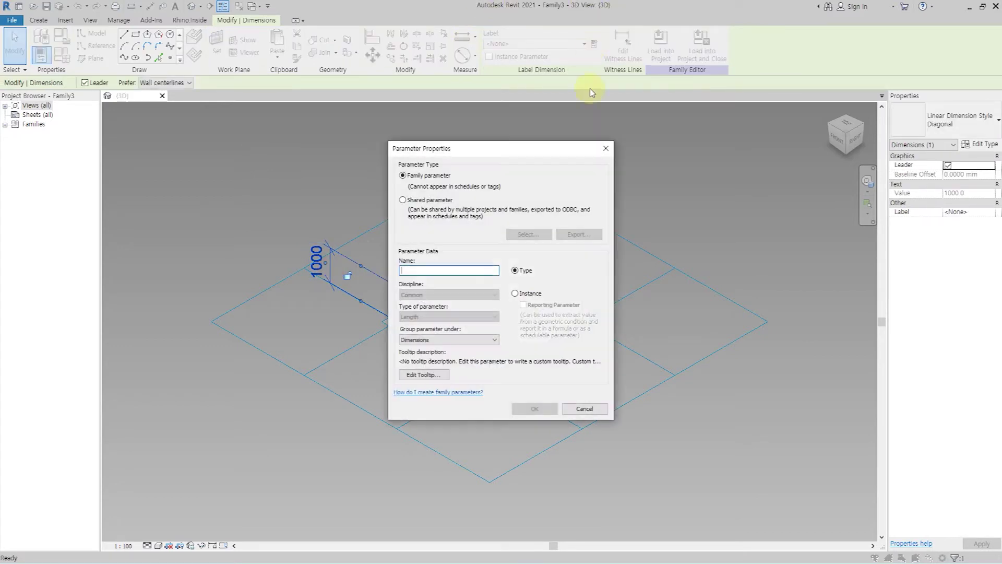
click(531, 294)
click(534, 408)
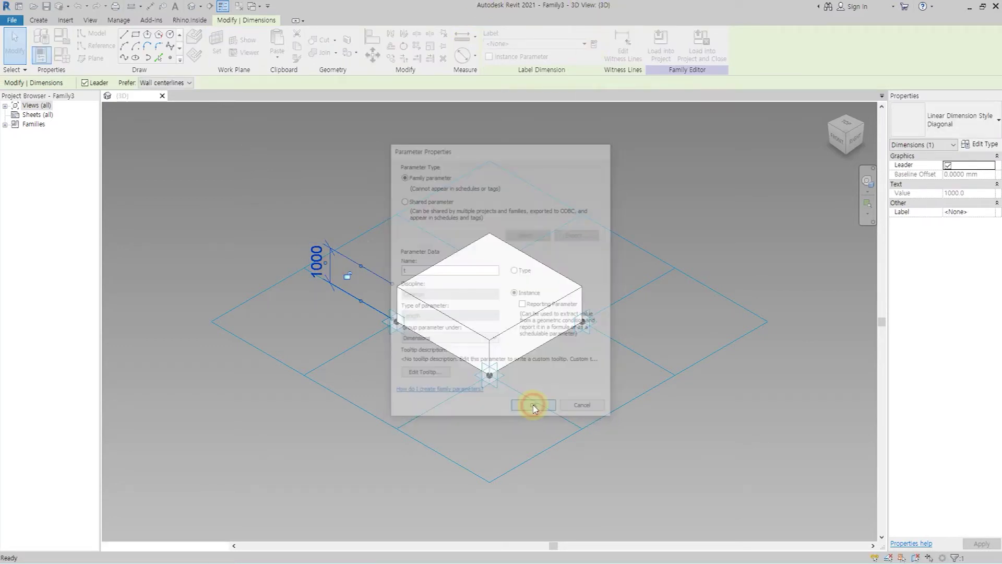
click(392, 365)
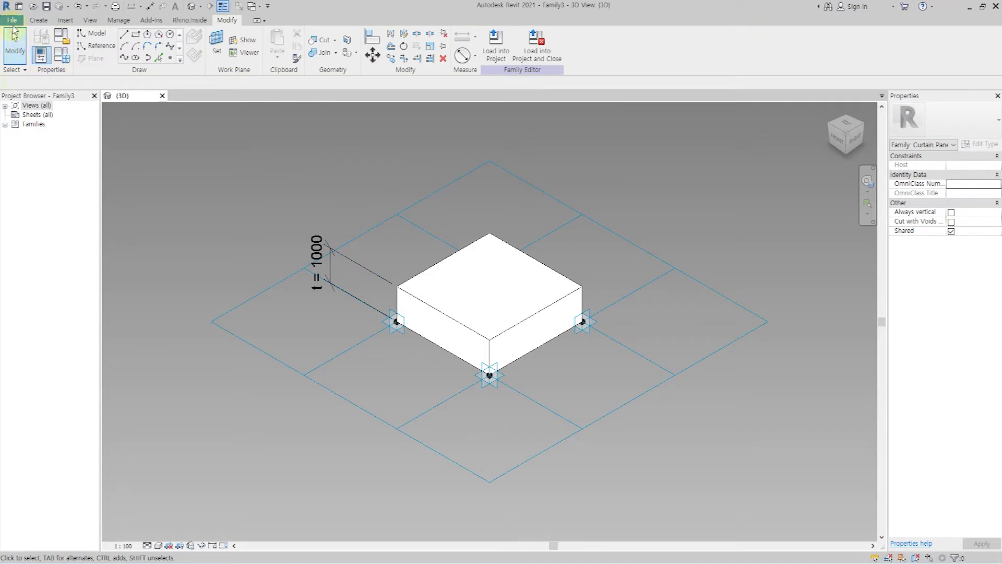
click(14, 23)
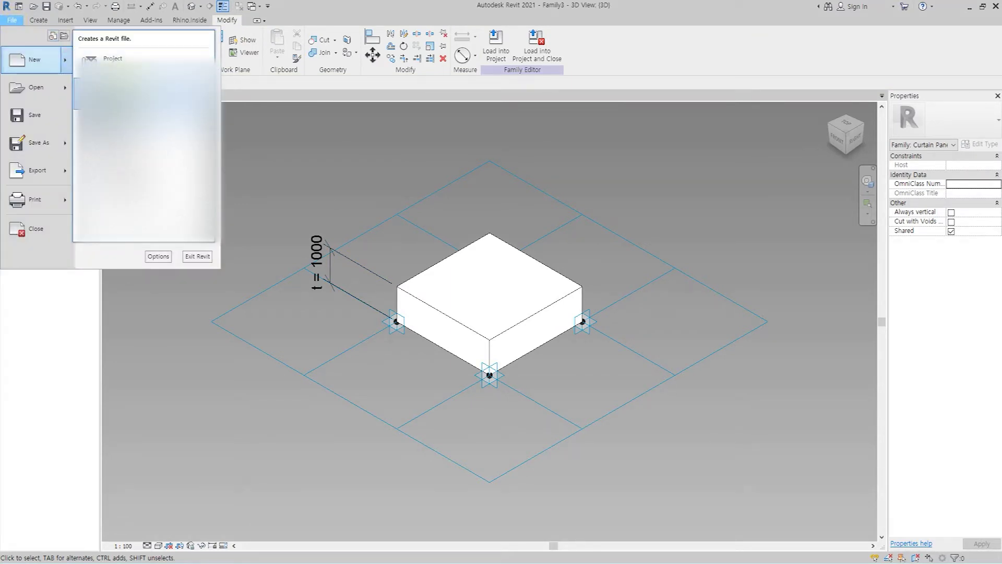
Step: Start a new Metric Mass family from English > Conceptual Mass and open the North elevation
click(102, 56)
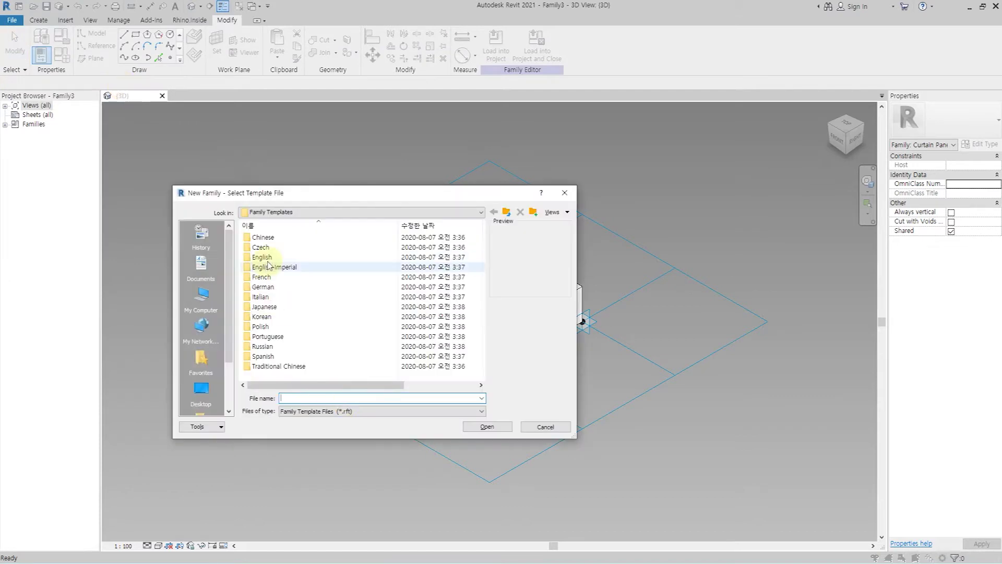
double_click(293, 259)
double_click(292, 247)
double_click(300, 243)
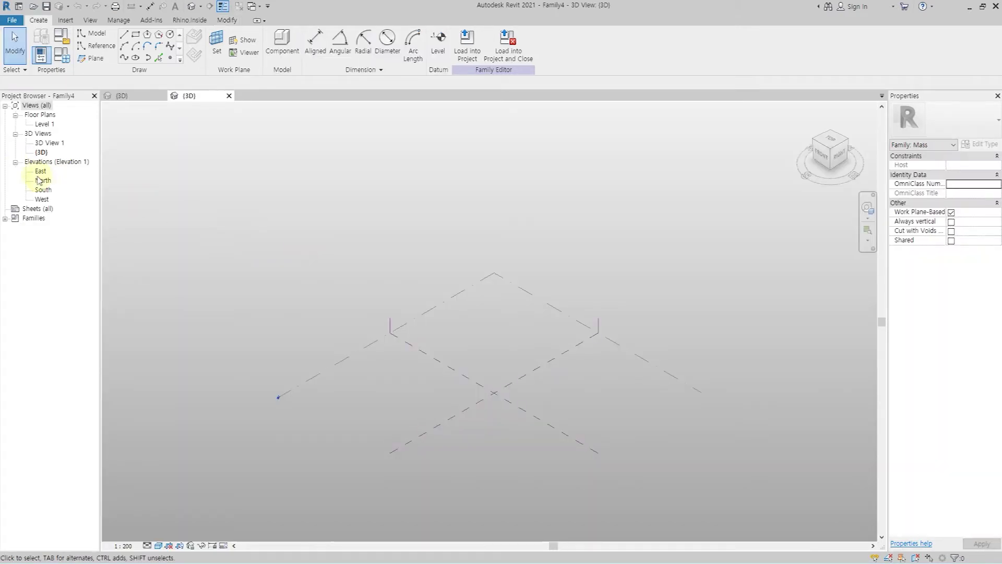
double_click(44, 180)
Step: Draw the inner and middle spline arches standing on Level 1
click(120, 56)
click(363, 413)
click(436, 376)
click(510, 413)
key(Escape)
click(302, 413)
click(435, 339)
click(565, 413)
key(Escape)
Step: Draw the outer, tallest spline arch on Level 1
click(257, 413)
click(435, 297)
click(606, 414)
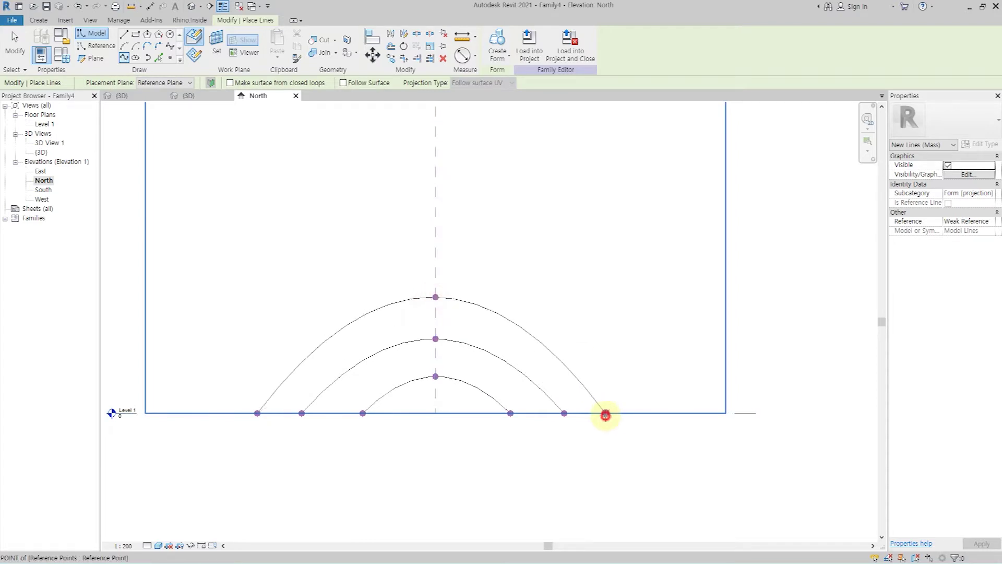
key(Escape)
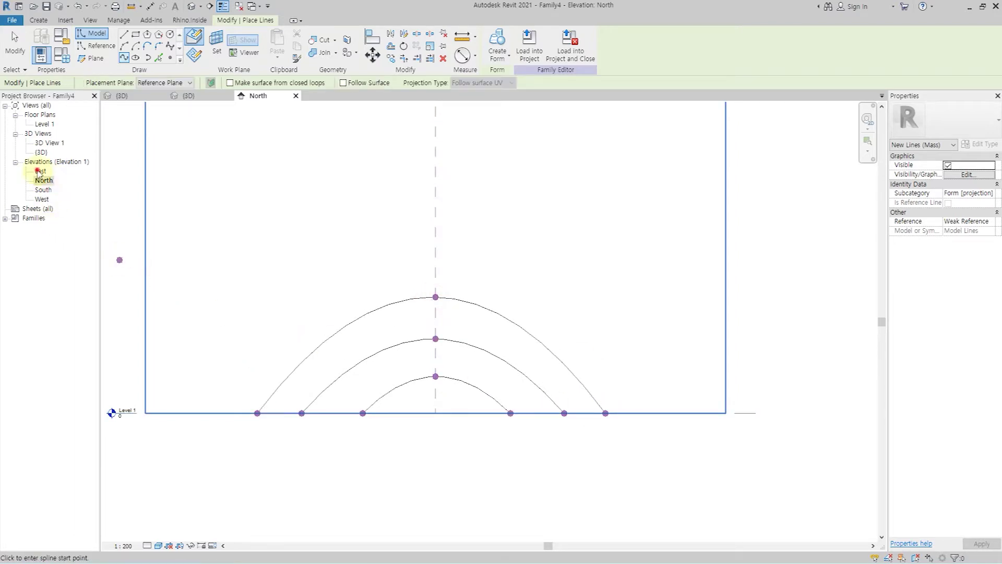
double_click(40, 172)
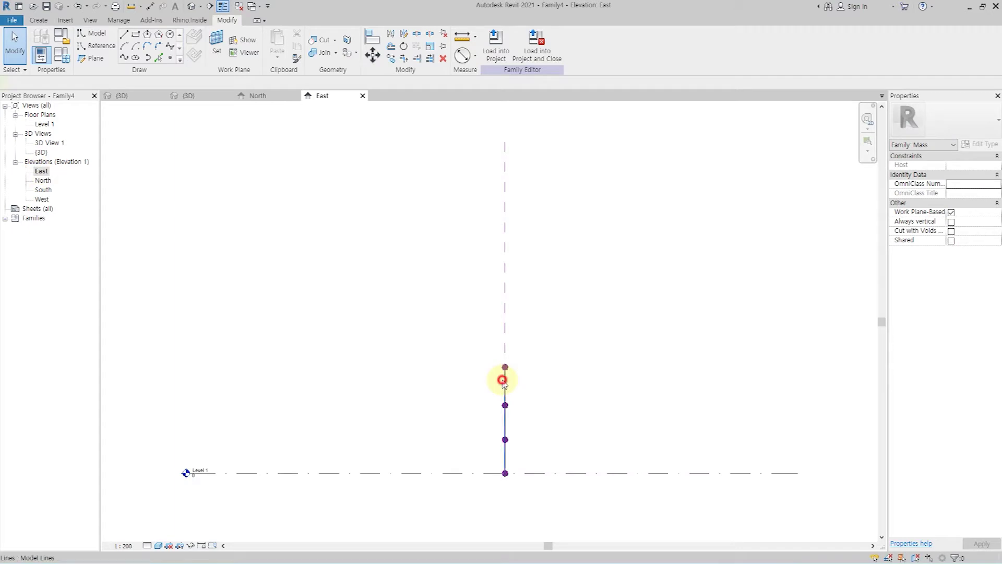
Step: Move one arch 19000 to the left in the East elevation
click(503, 381)
key(m)
key(v)
click(464, 368)
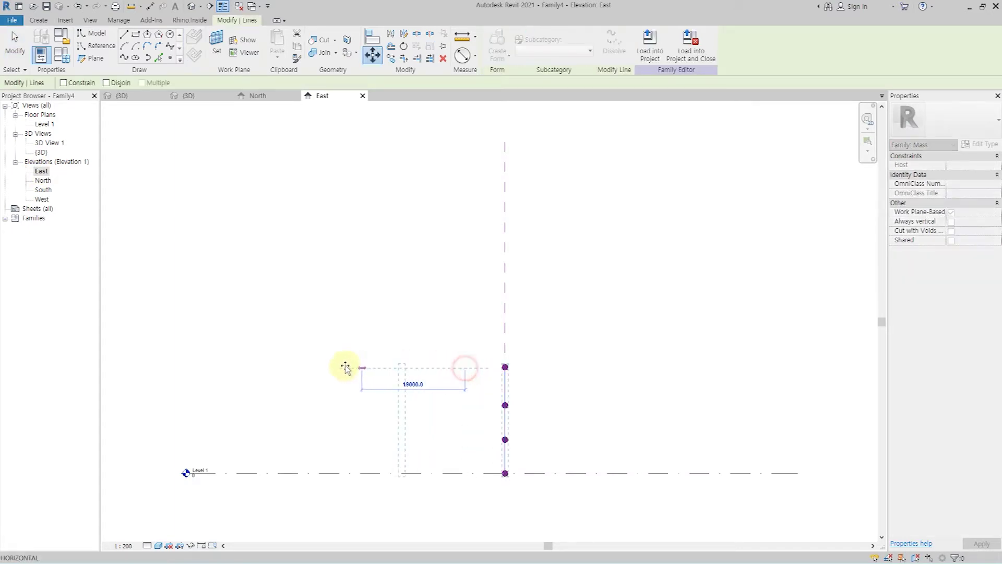
click(383, 369)
Step: Move the short arch 20000 to the right
click(505, 418)
click(540, 424)
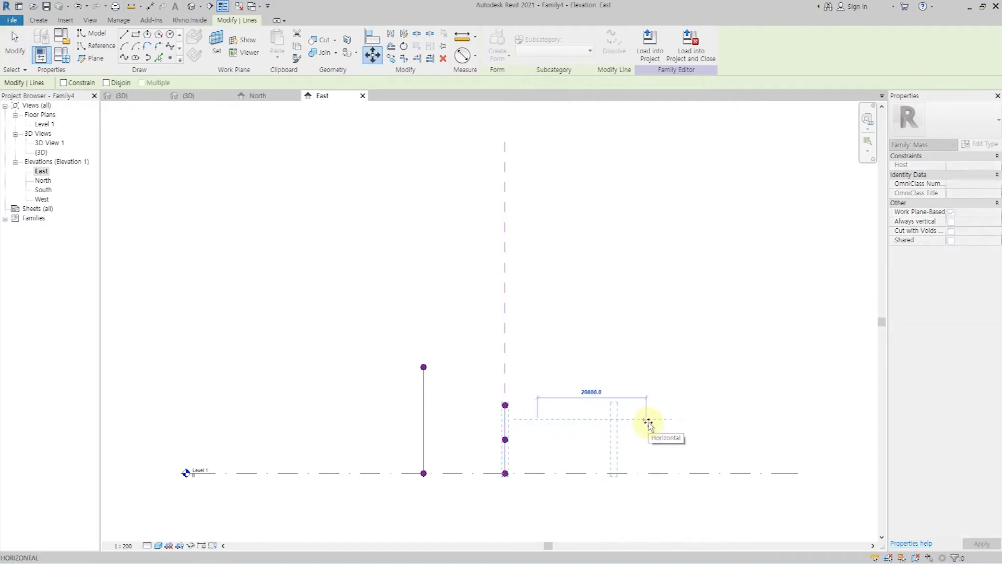
click(649, 421)
key(Escape)
Step: Orbit the 3D view to see the spaced arches from the side
click(198, 4)
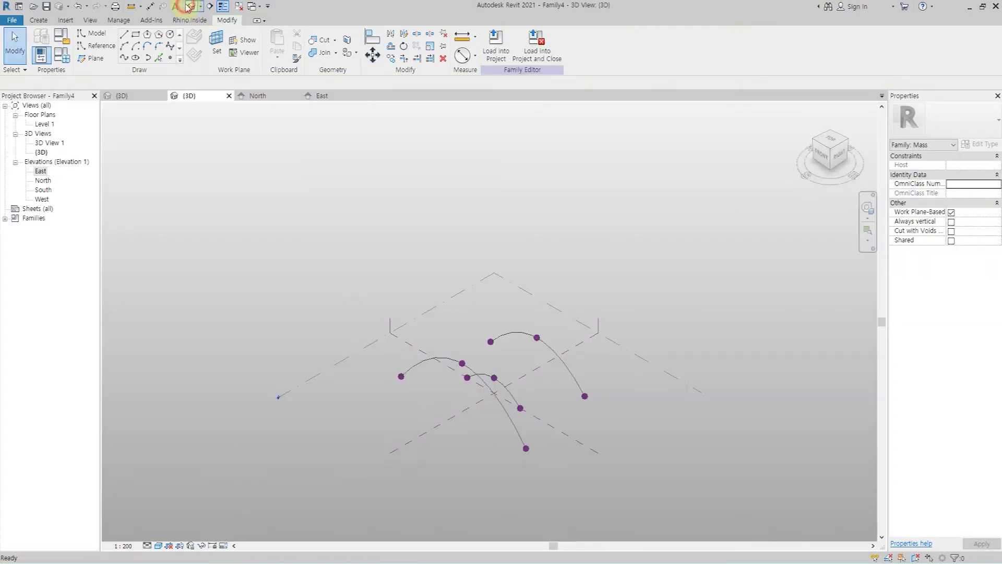
mouse_move(448, 355)
shift+middle_down()
mouse_move(384, 323)
mouse_move(515, 397)
shift+middle_up()
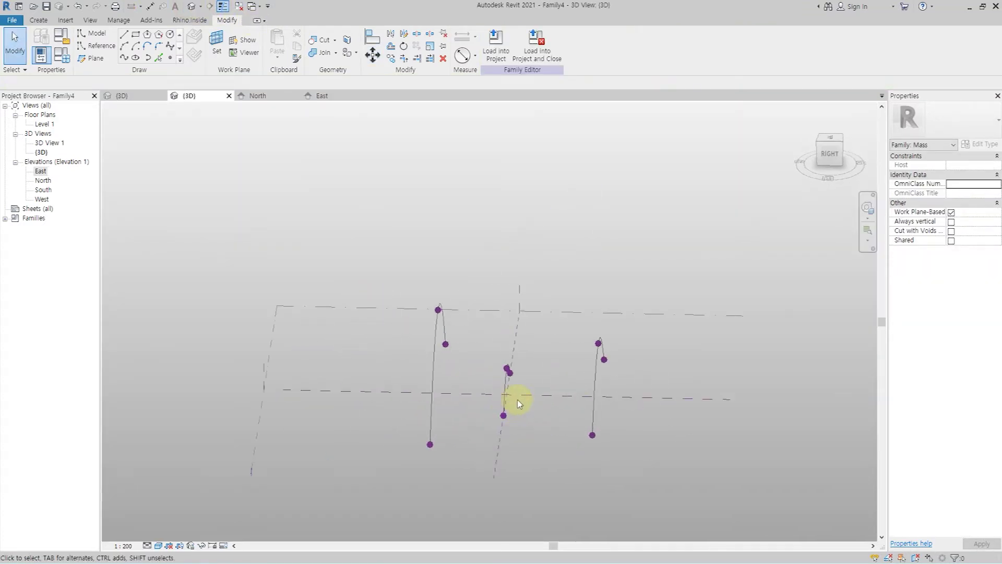
click(435, 389)
click(503, 391)
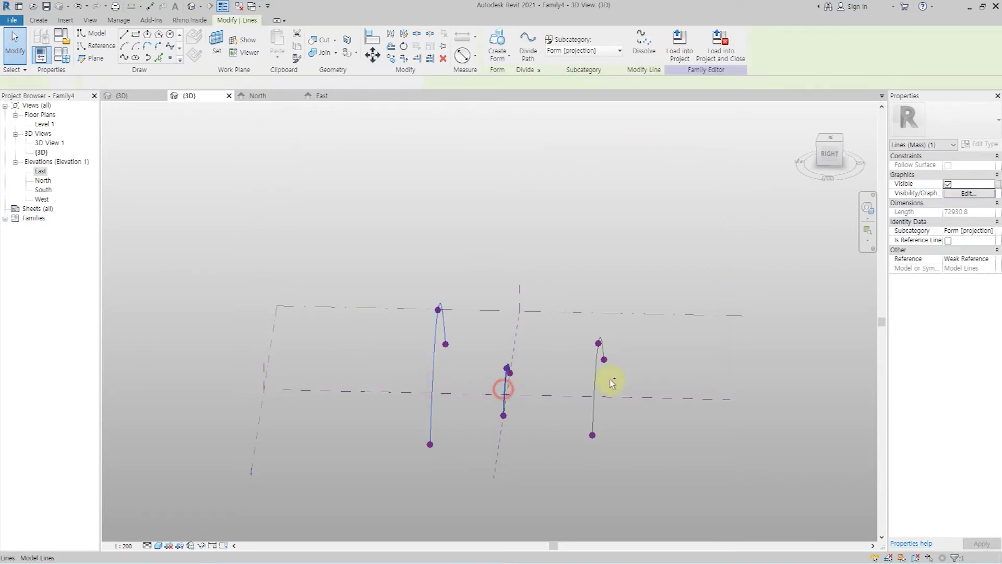
Step: Loft the three selected arches into a solid form
ctrl+click(595, 378)
click(498, 52)
click(509, 75)
click(574, 242)
Step: Drag the form's left edge outward to widen it
click(432, 341)
drag(414, 315, 358, 308)
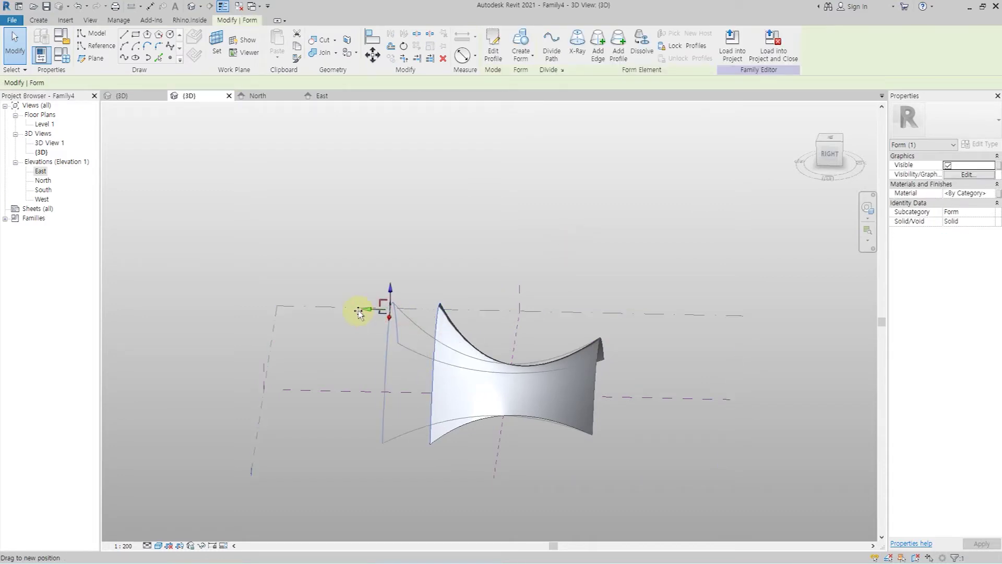
click(524, 277)
mouse_move(694, 327)
shift+middle_down()
mouse_move(536, 385)
mouse_move(522, 458)
mouse_move(711, 385)
mouse_move(593, 348)
shift+middle_up()
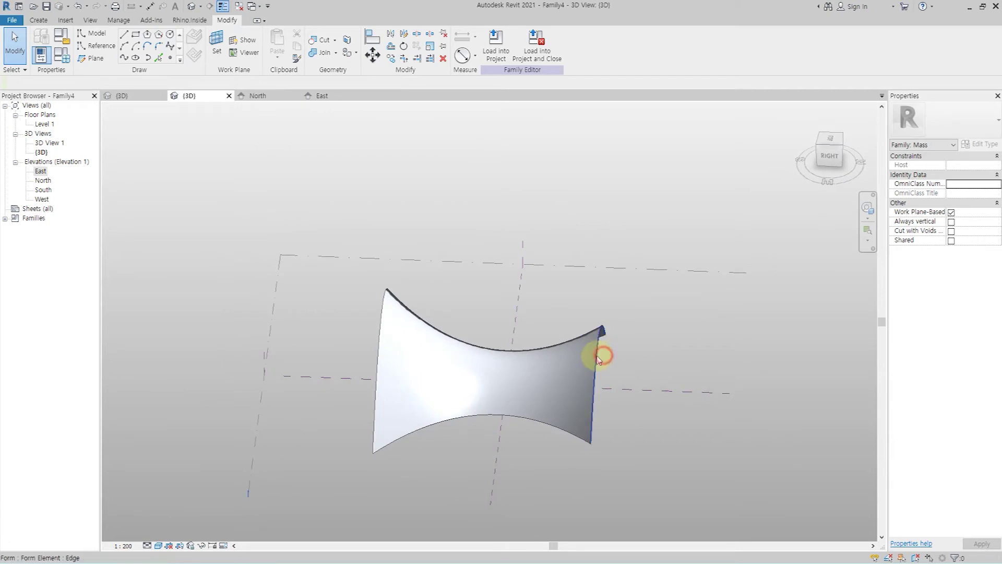
Step: Drag the right edge outward, then divide the surface into a 10-by-10 grid
click(593, 359)
drag(578, 336, 673, 334)
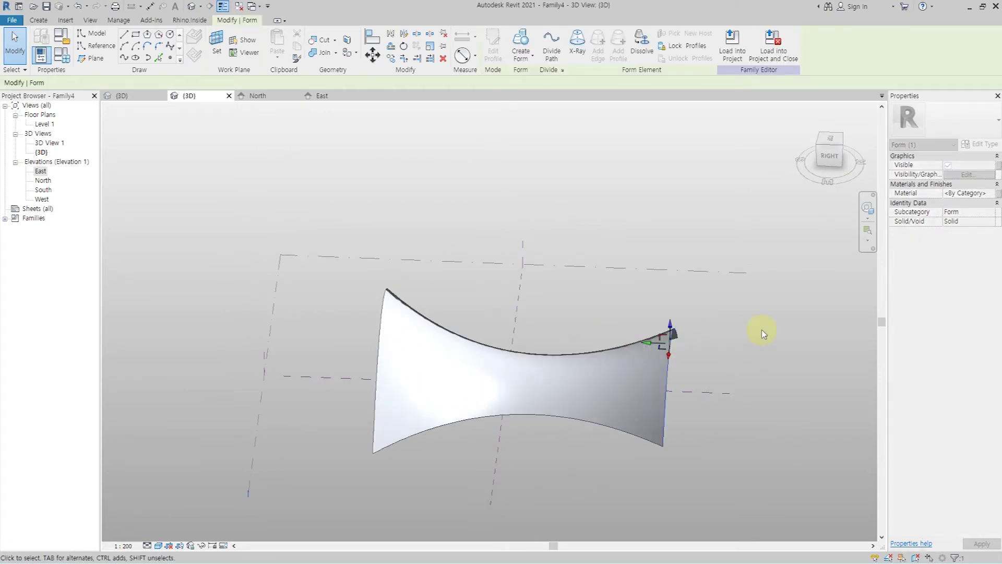
click(761, 330)
mouse_move(483, 370)
shift+middle_down()
mouse_move(615, 410)
mouse_move(557, 379)
shift+middle_up()
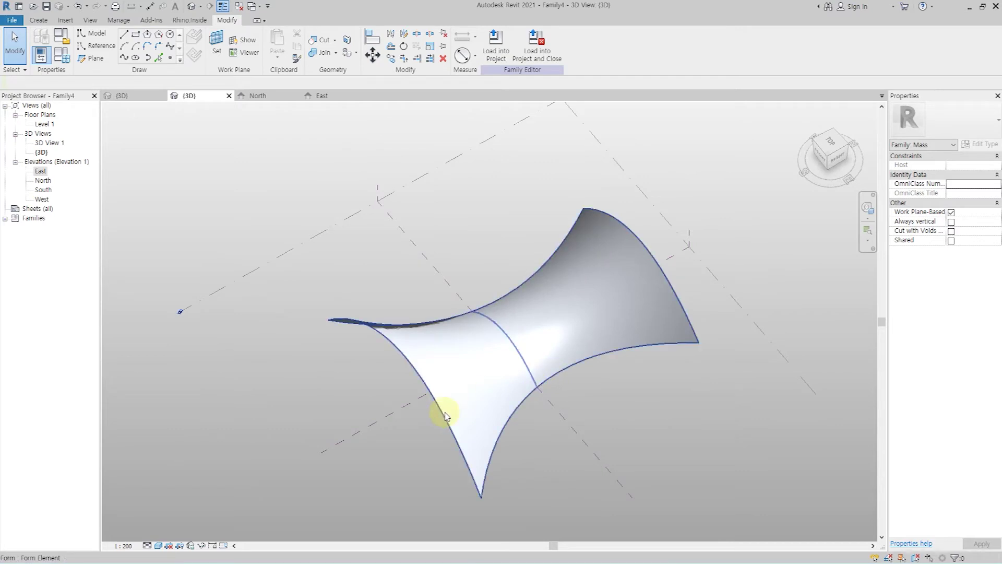
click(474, 437)
click(556, 52)
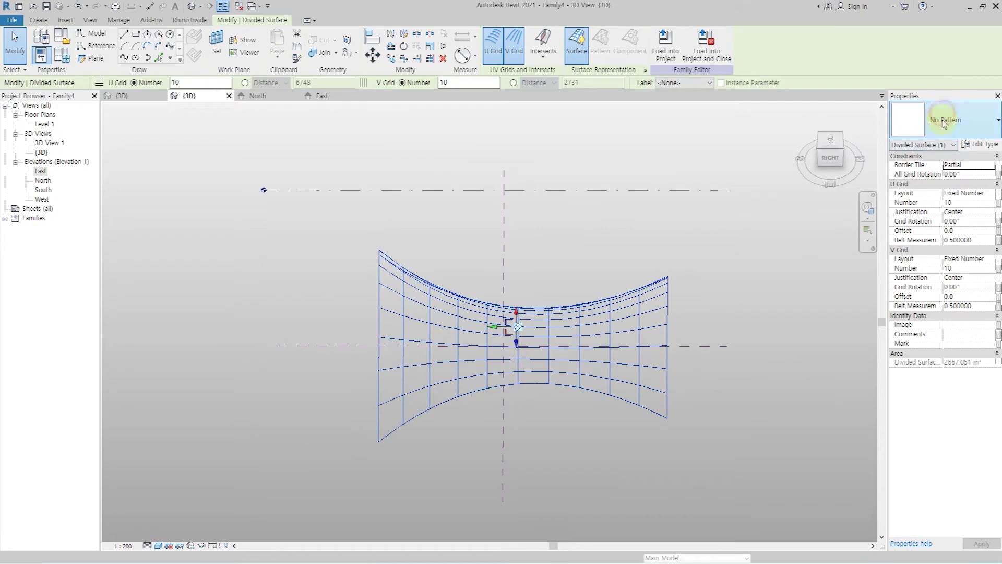
Step: Browse the surface pattern list in the Properties type selector
click(944, 132)
scroll(942, 195, down, 3)
scroll(921, 354, down, 2)
scroll(921, 353, up, 2)
scroll(922, 354, up, 3)
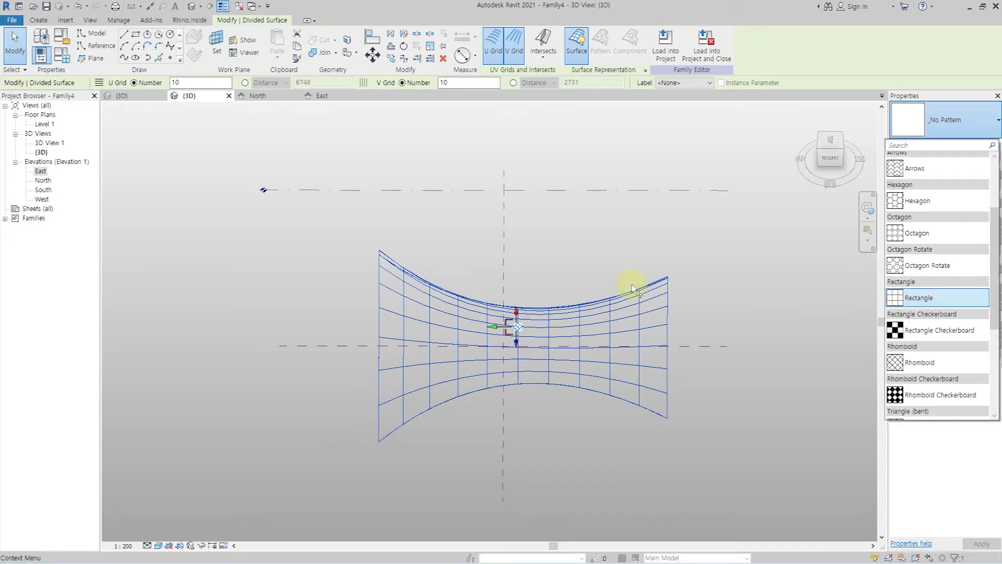
click(122, 96)
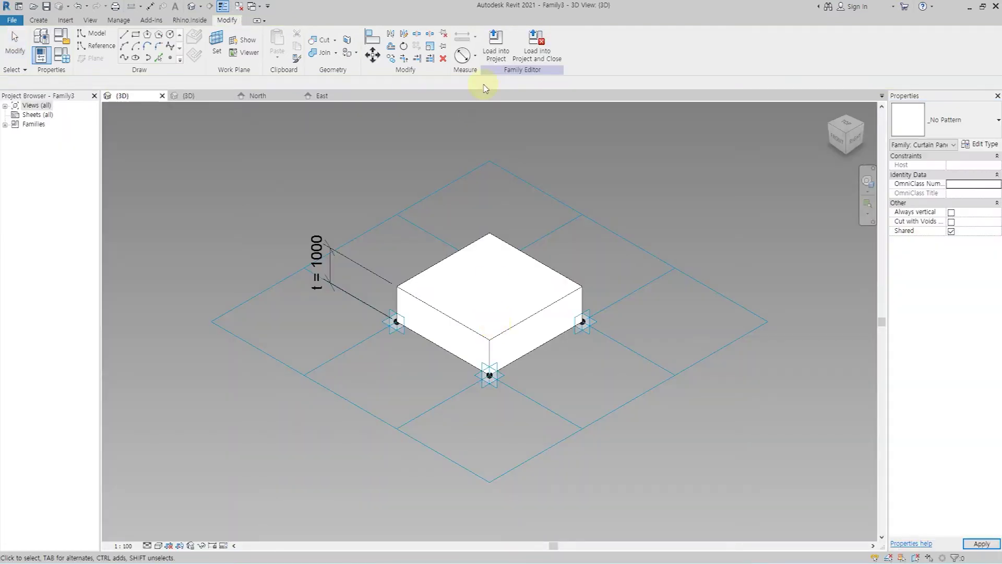
Step: Select the divided surface in the 3D view and apply the Family3 panel pattern
click(496, 50)
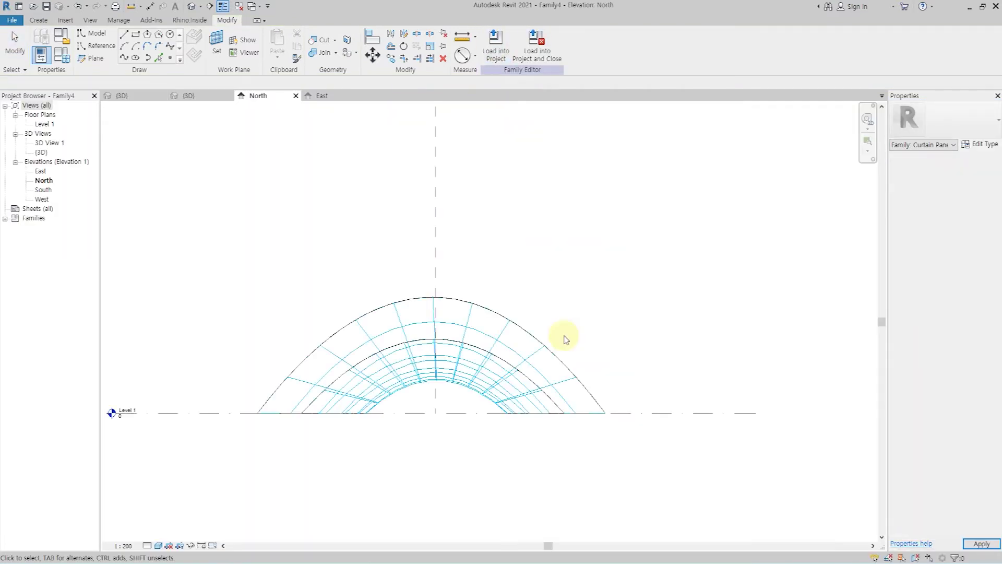
click(191, 6)
shift+middle_drag(548, 286, 649, 256)
click(649, 256)
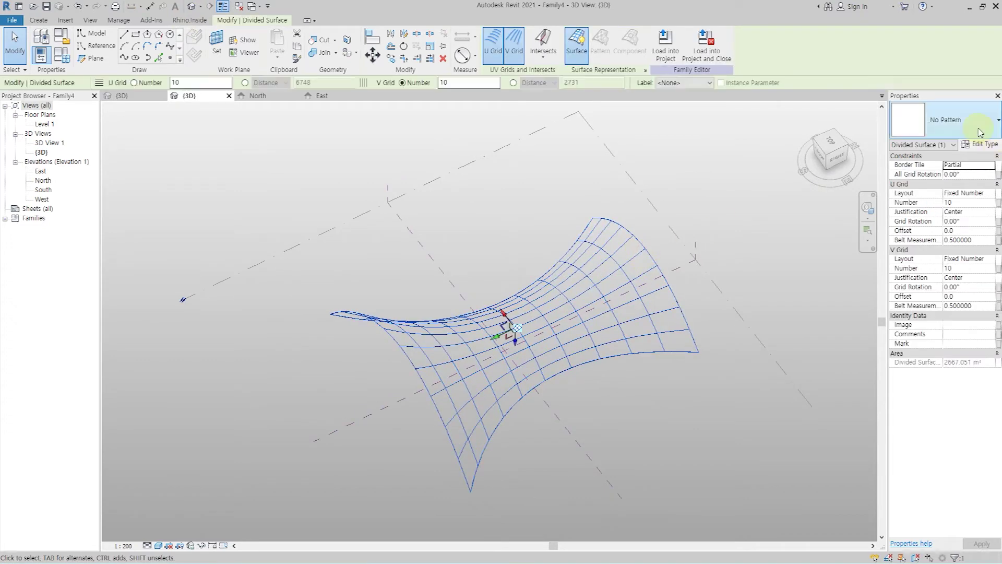
click(950, 130)
scroll(939, 261, down, 1)
scroll(934, 292, down, 1)
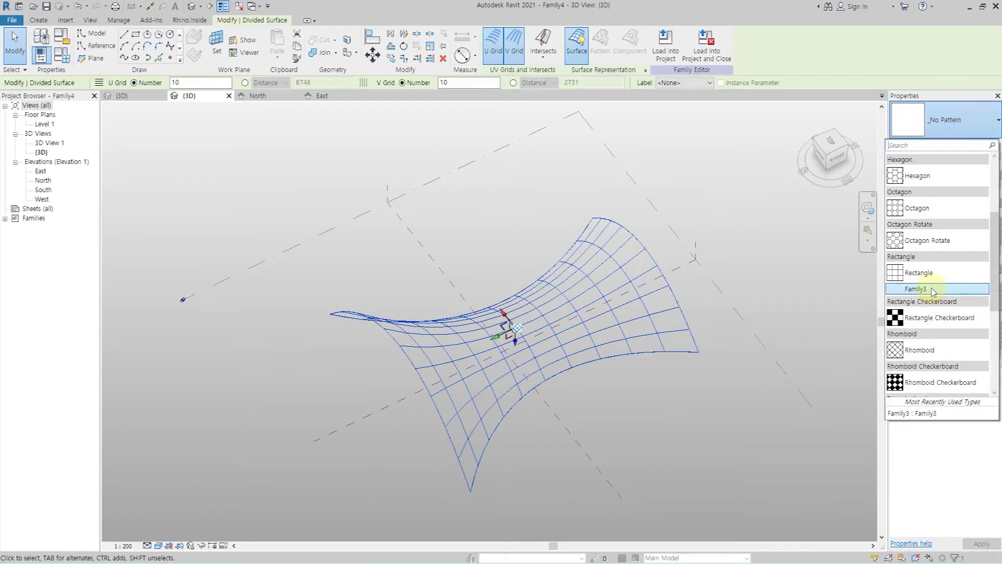
click(929, 289)
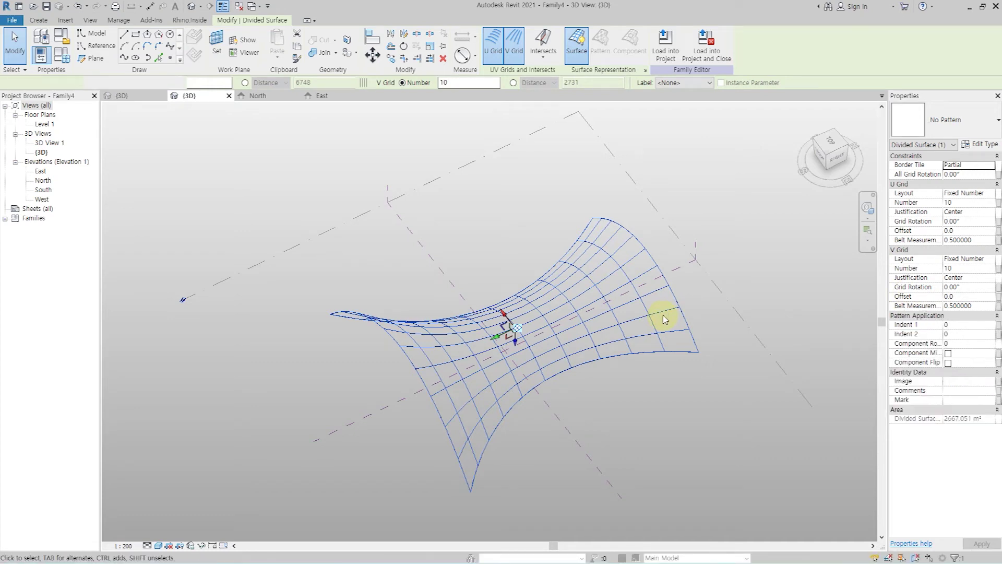
Step: Orbit the model to inspect the new thick Family3 panels
mouse_move(610, 436)
shift+middle_down()
mouse_move(687, 392)
mouse_move(181, 335)
shift+middle_up()
click(671, 380)
mouse_move(496, 335)
shift+middle_down()
mouse_move(474, 369)
mouse_move(439, 364)
shift+middle_up()
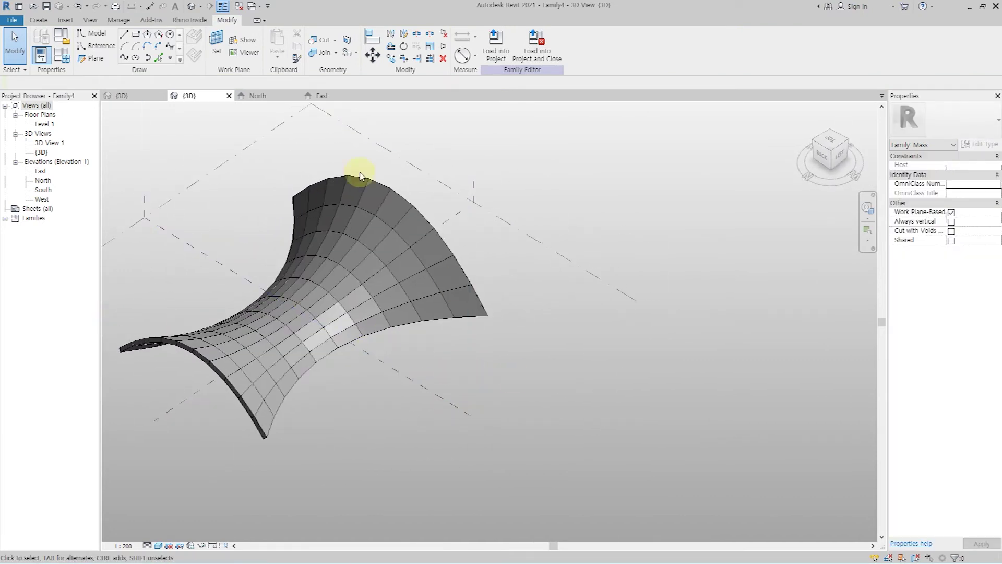
click(120, 21)
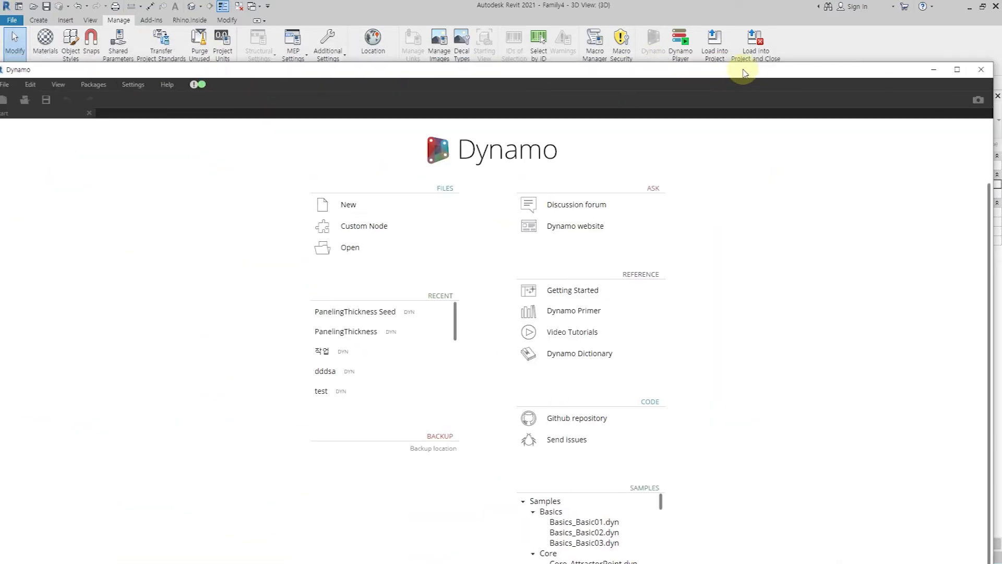
Step: In a new Dynamo graph, add a Categories node set to Curtain Panels
click(393, 139)
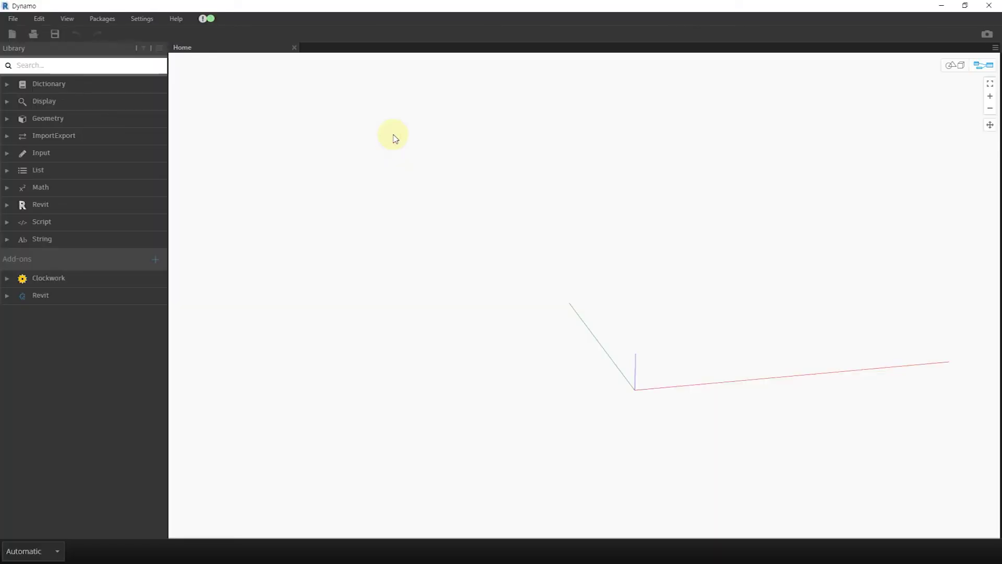
right_click(397, 213)
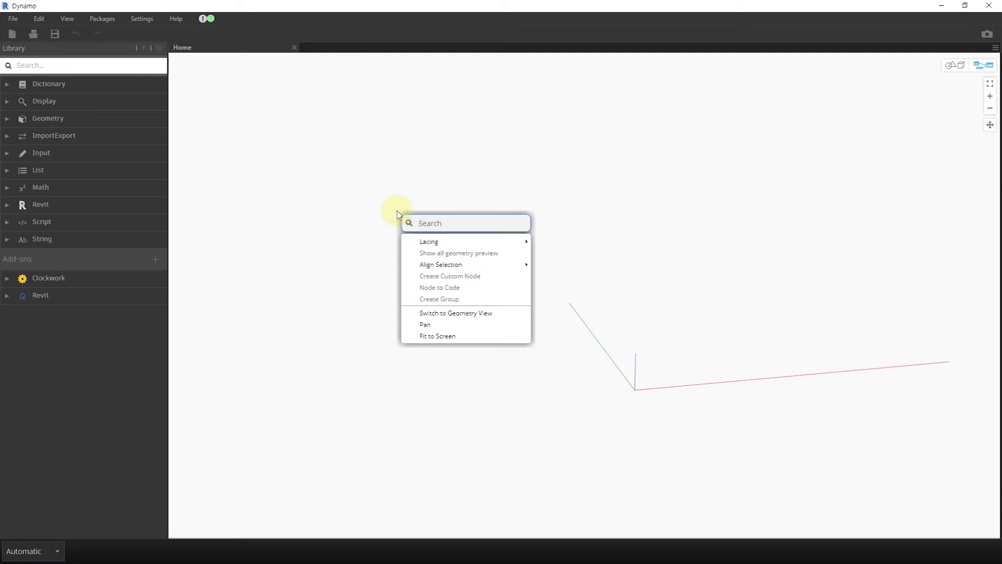
text(categor)
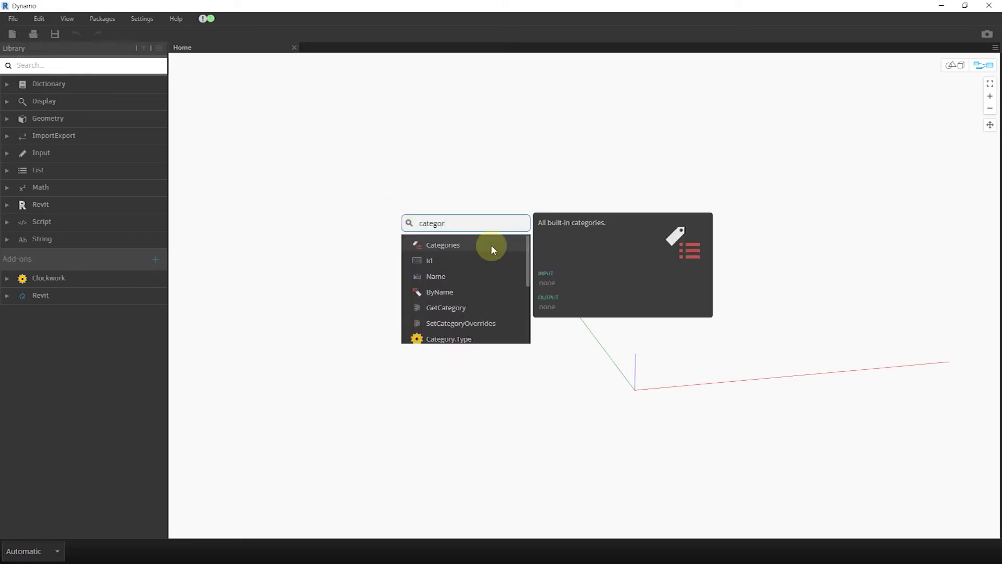
click(492, 250)
drag(496, 248, 378, 247)
click(377, 244)
key(c)
key(u)
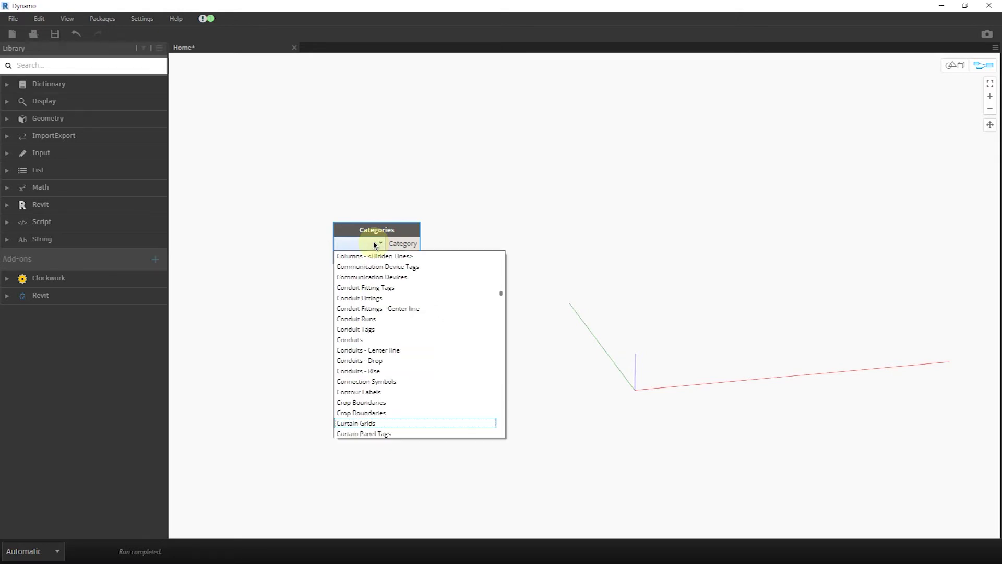
scroll(399, 313, down, 1)
click(368, 409)
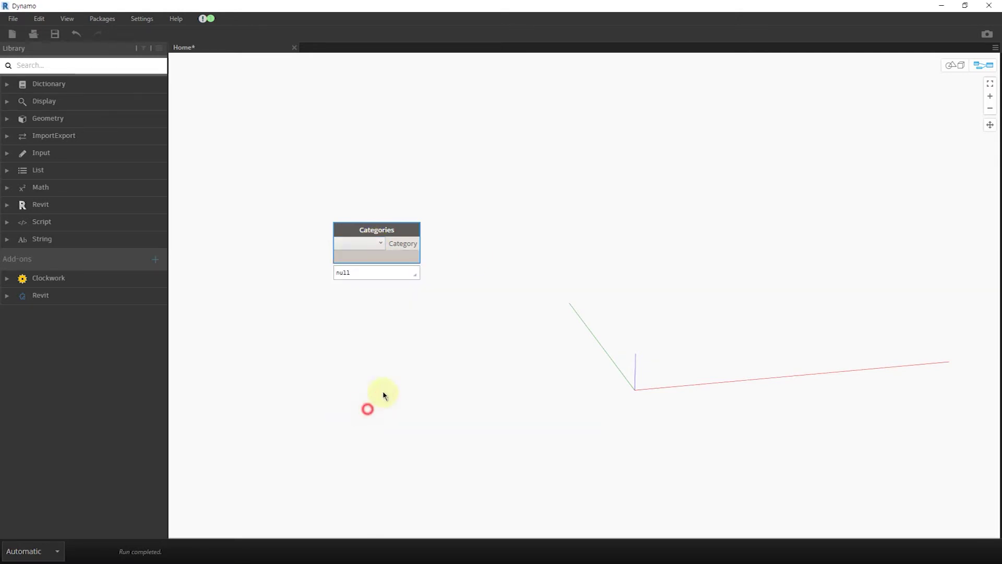
Step: Add an All Elements of Category node fed by the Curtain Panels category
right_click(507, 240)
text(all element)
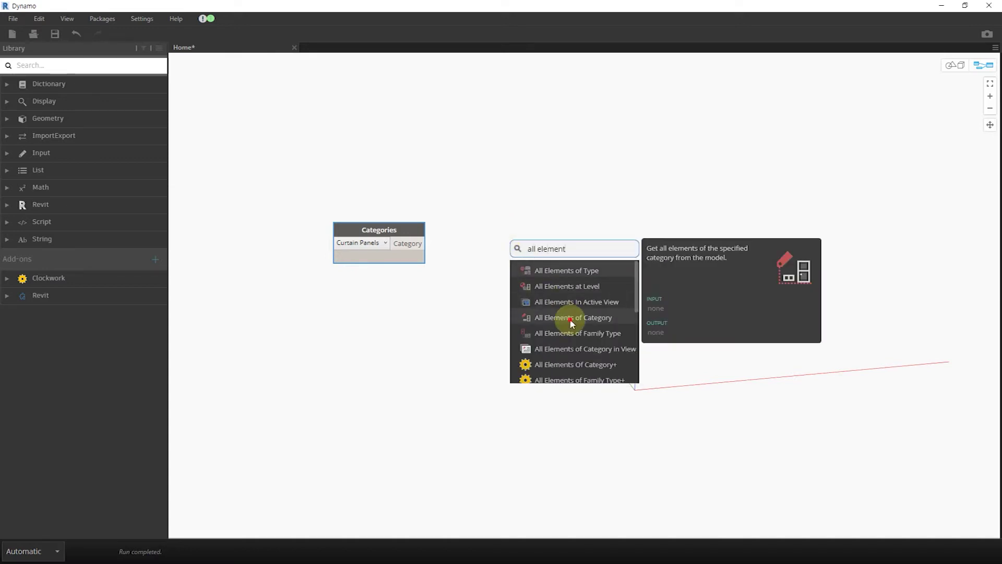
click(572, 317)
mouse_move(586, 330)
mouse_down()
mouse_move(459, 226)
mouse_move(445, 237)
mouse_move(486, 232)
mouse_up()
click(447, 251)
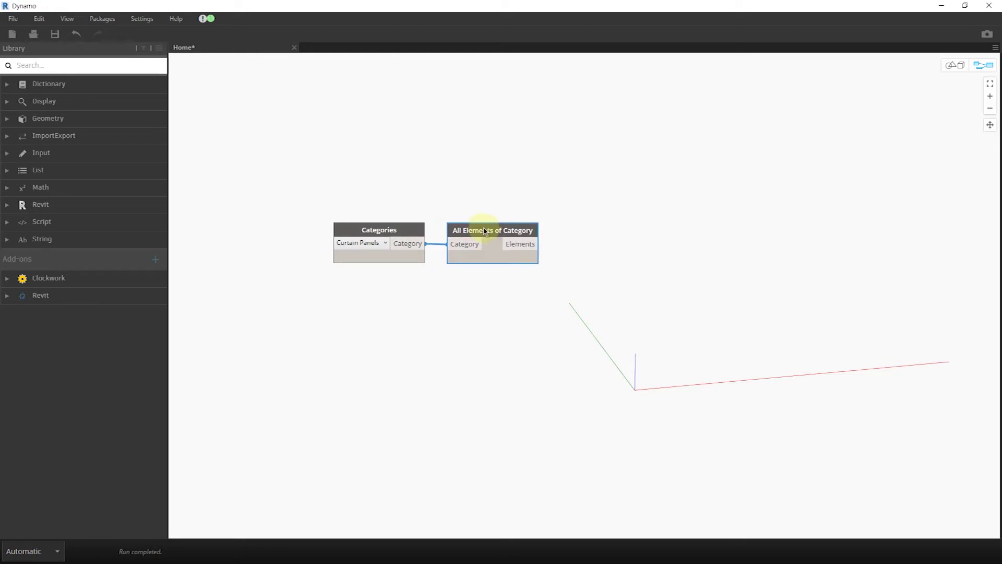
Step: Add a List.Count node wired to the collected elements, replacing a mistaken Length node
right_click(595, 213)
text(count)
click(662, 312)
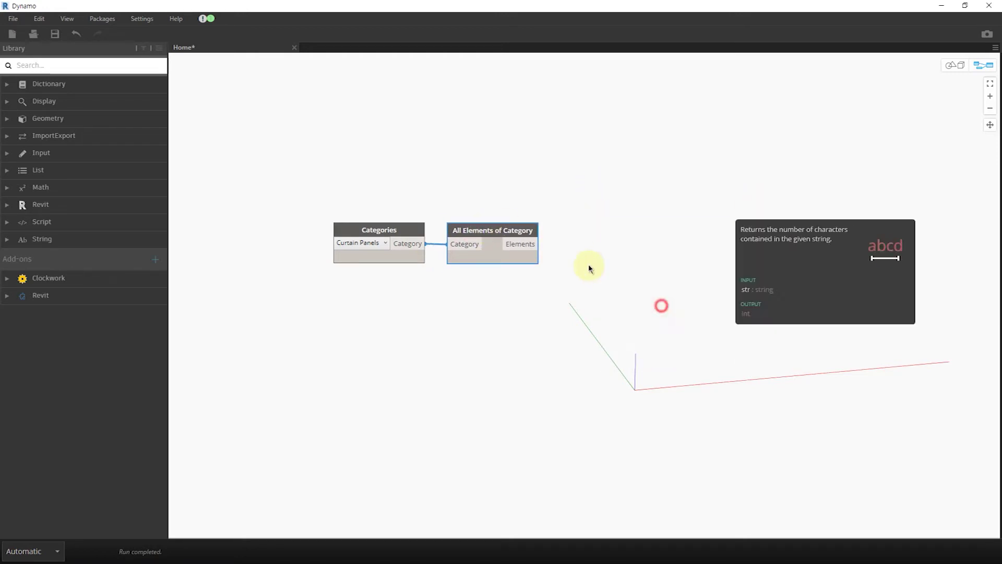
key(Delete)
right_click(599, 231)
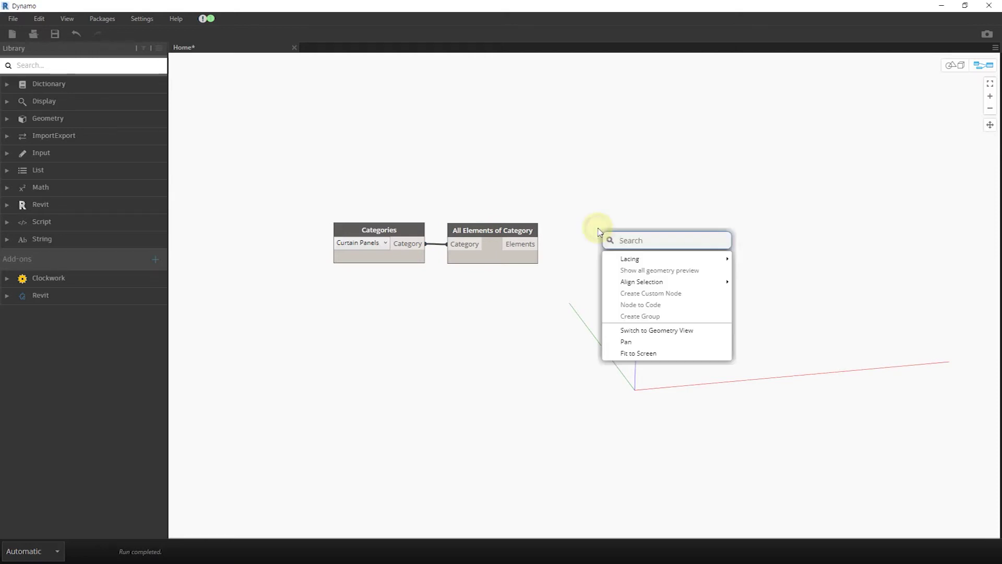
text(count)
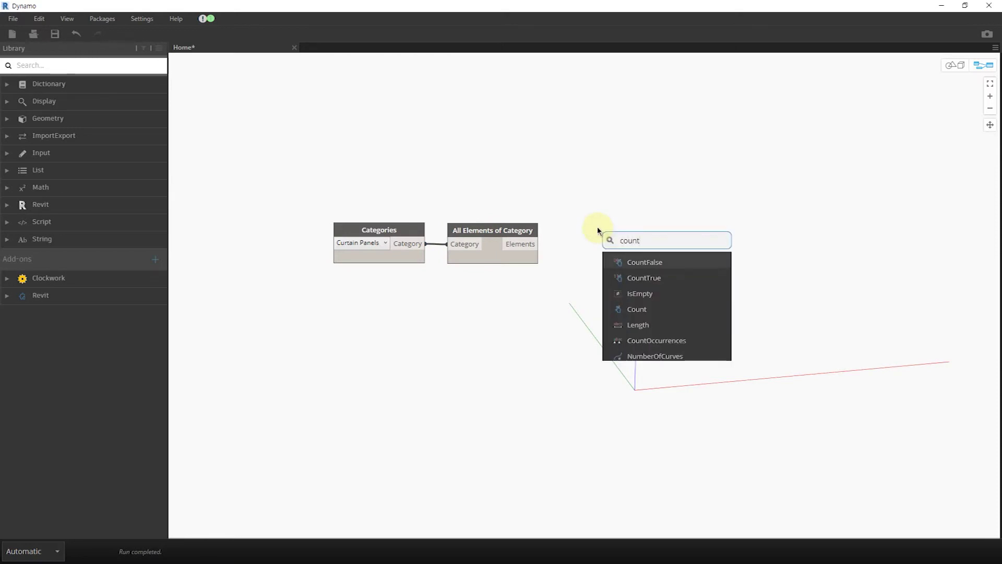
click(646, 311)
drag(646, 315, 607, 183)
click(595, 199)
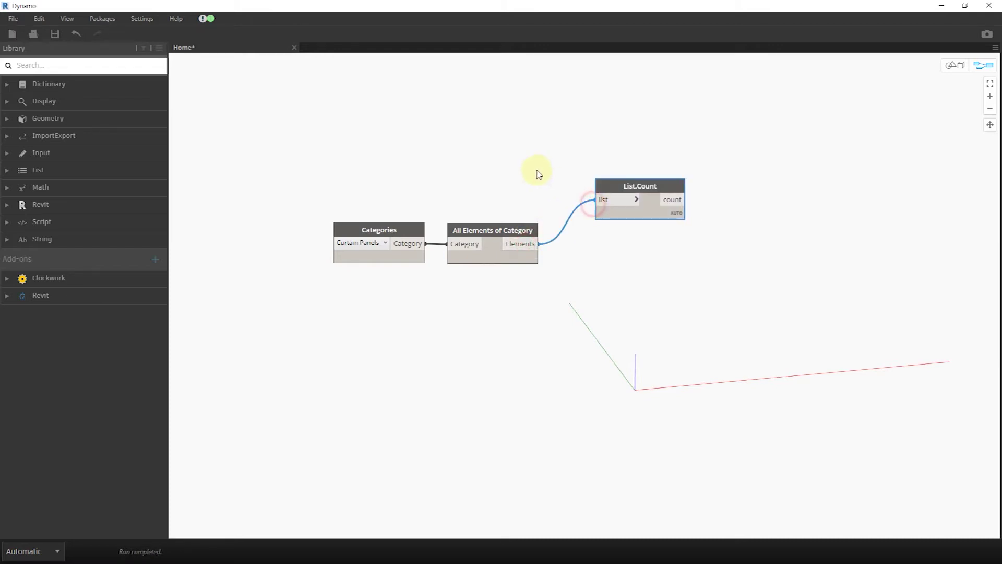
middle_drag(537, 172, 462, 224)
Step: Expand the node previews to confirm 100 curtain panels
click(452, 329)
click(600, 271)
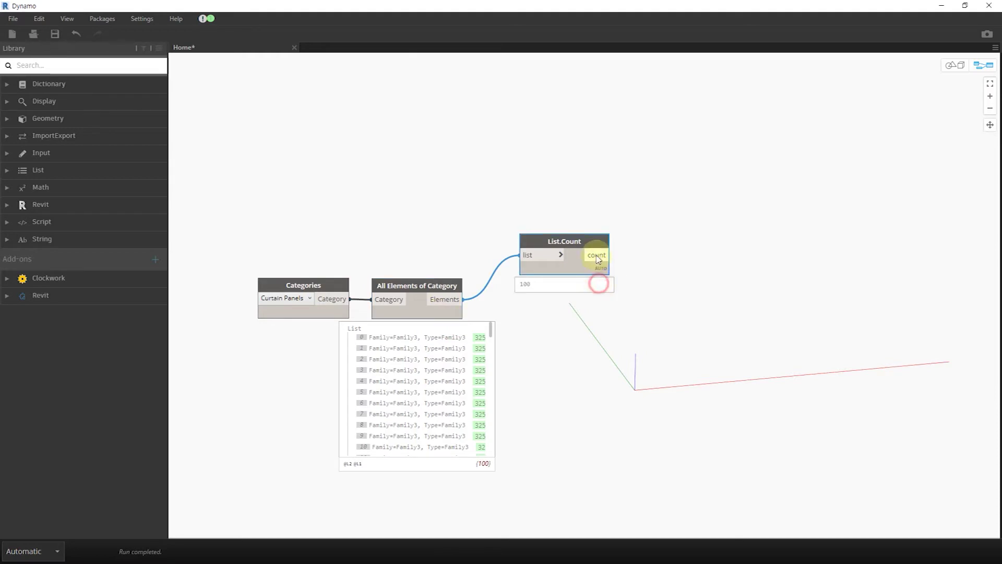
middle_drag(423, 165, 421, 188)
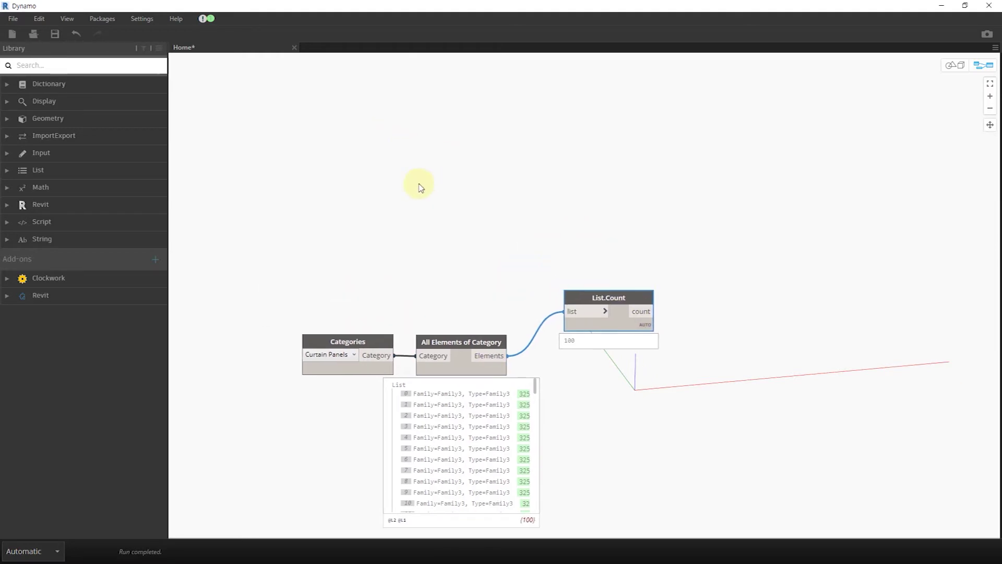
Step: Create a Code Block holding the list of values 100, 500, 1000
double_click(325, 124)
text([100,500,1000)
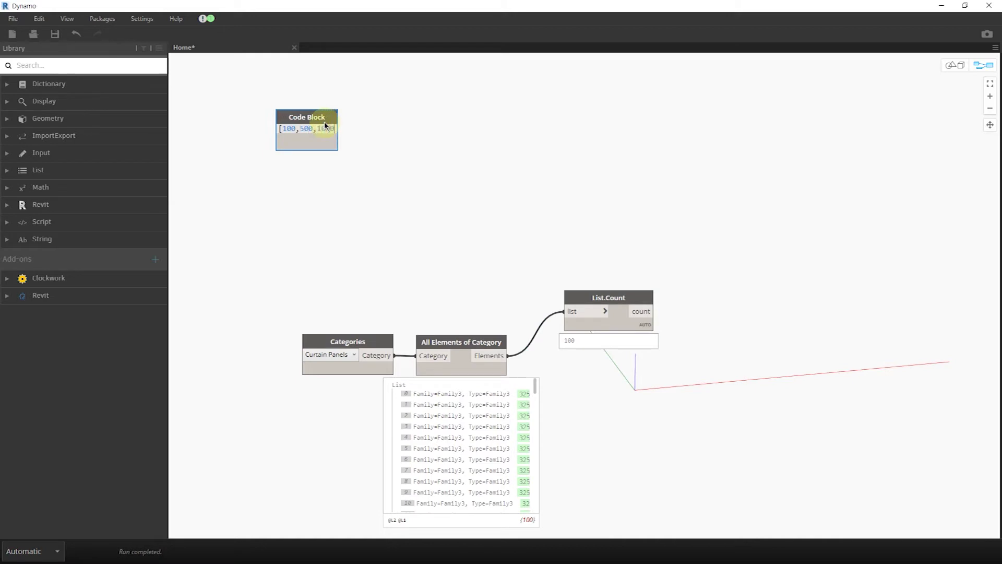
click(516, 174)
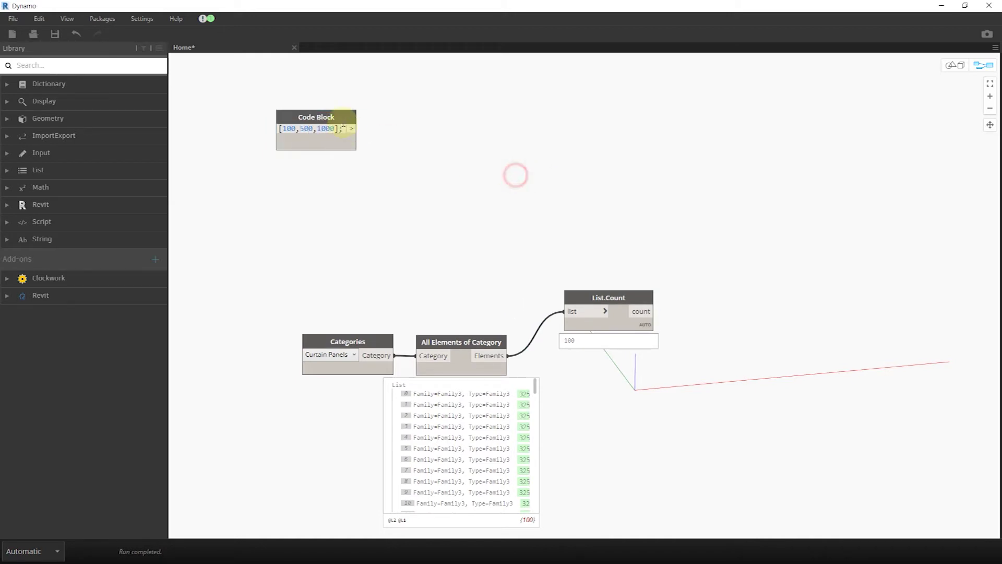
Step: Add a conditional Code Block 'a==b? a: a;' with the value list wired into a
double_click(434, 124)
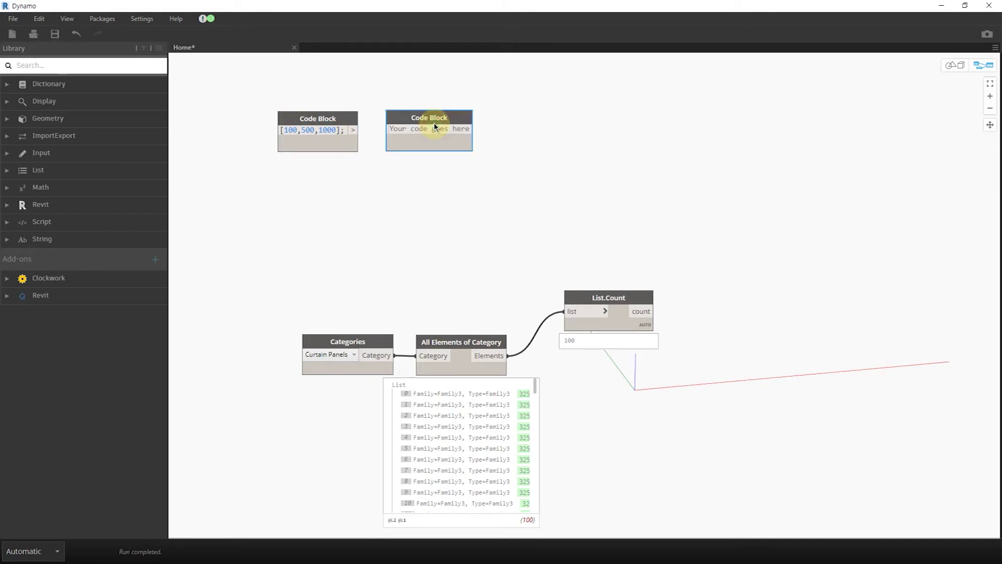
text(a==b)
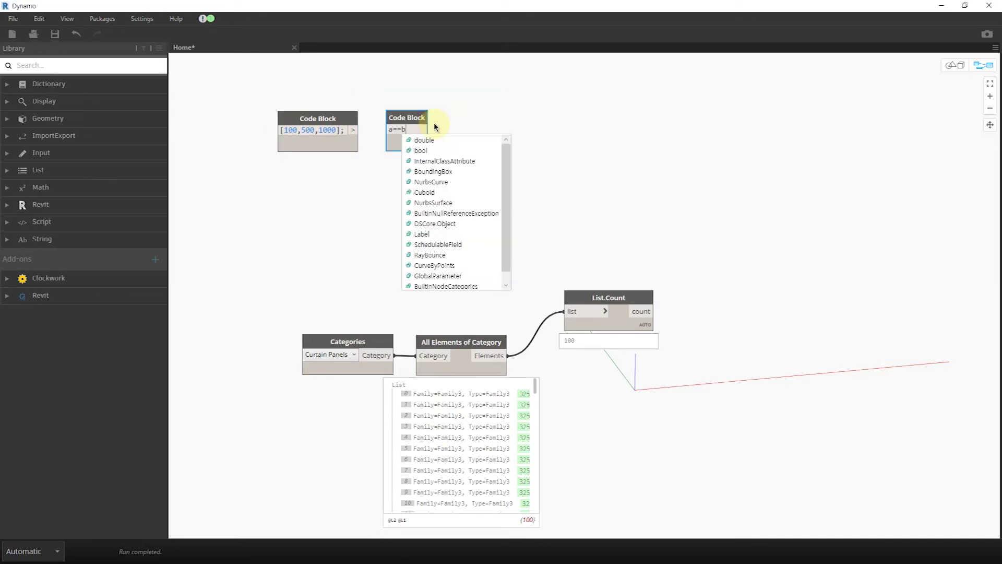
text(?)
key(Return)
text(a)
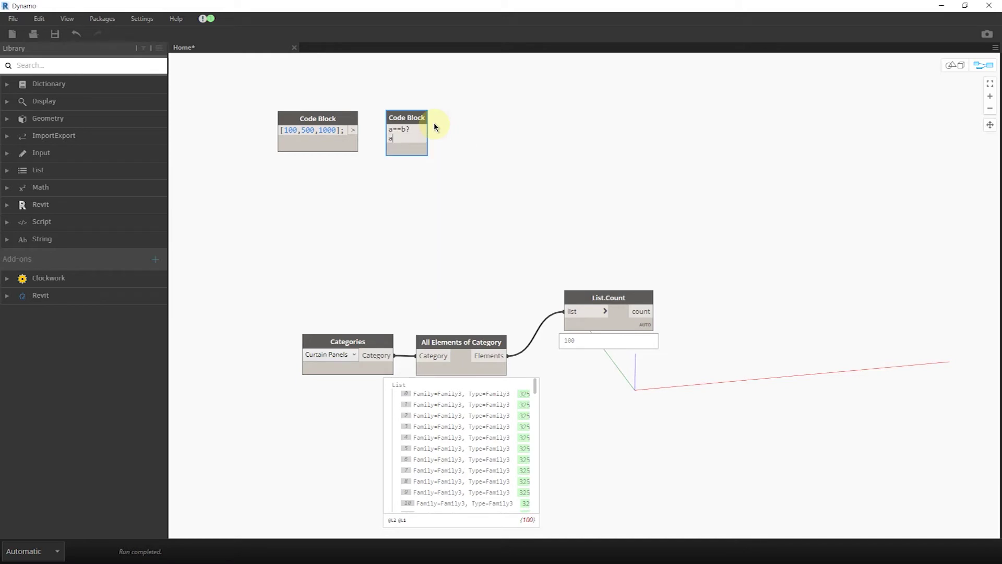
text(:)
key(Return)
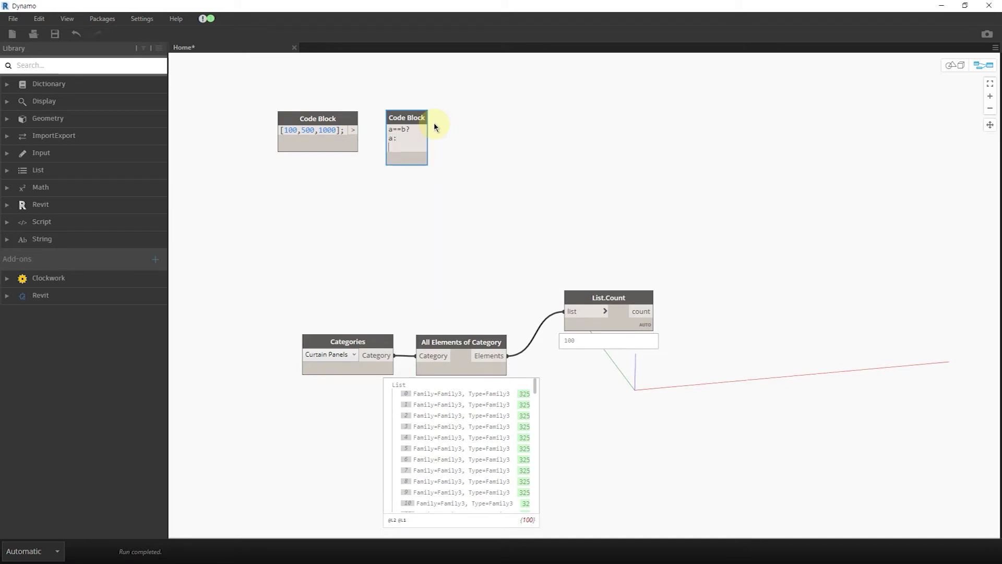
text(a;)
click(478, 151)
drag(423, 118, 433, 122)
drag(354, 130, 401, 137)
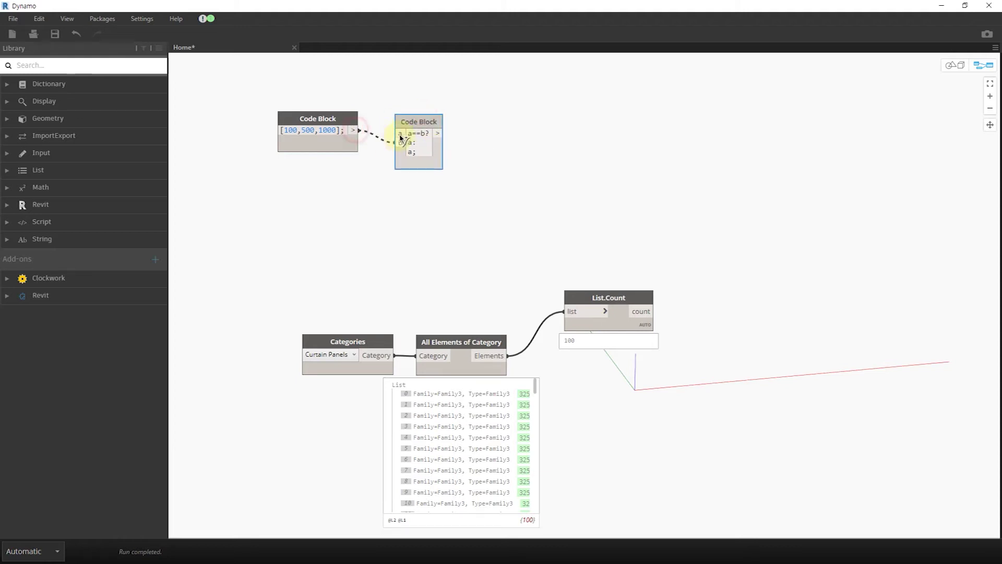
Step: Add a Boolean node and connect it to the conditional block's b input
double_click(317, 191)
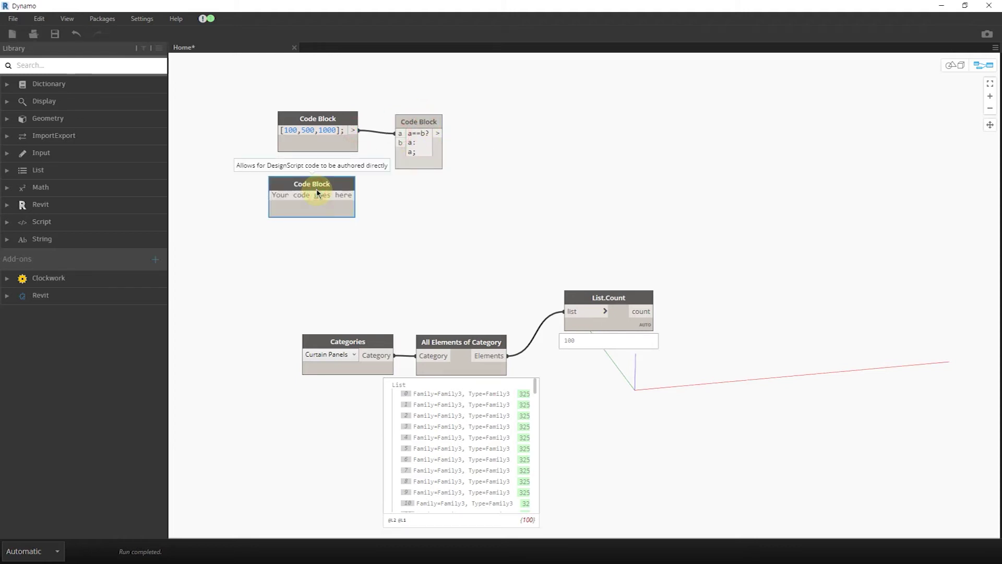
click(322, 189)
right_click(323, 190)
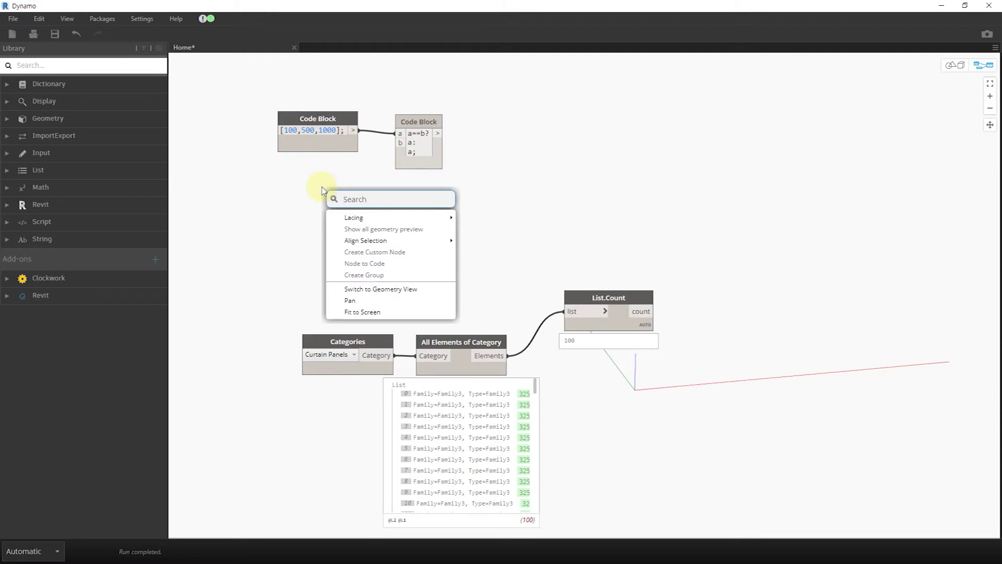
text(boole)
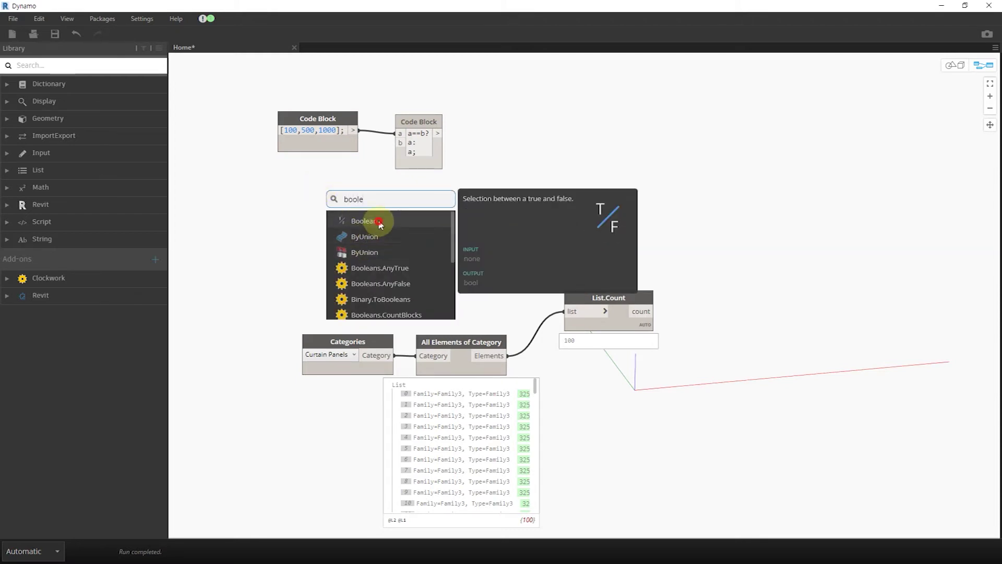
click(379, 222)
drag(412, 230, 337, 182)
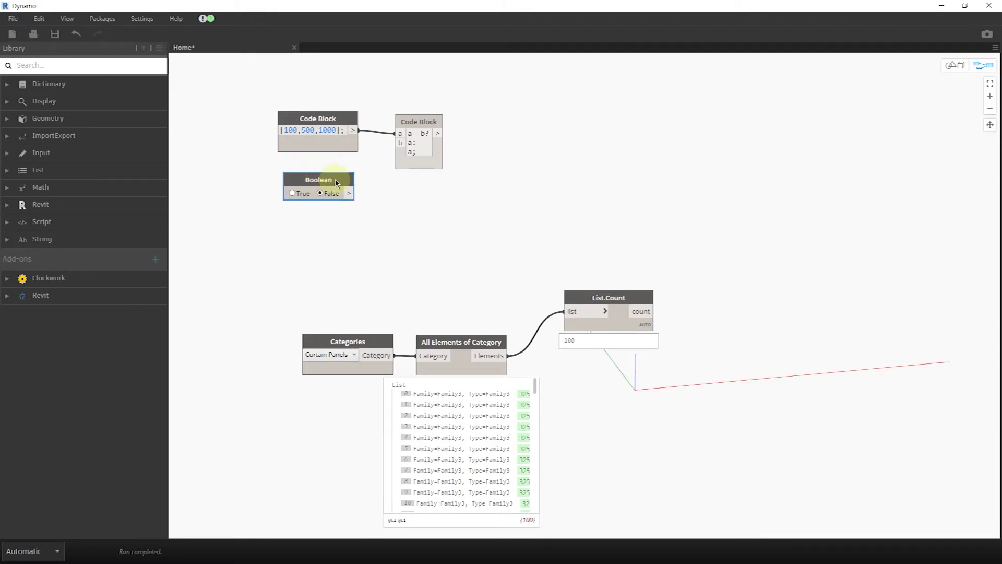
click(397, 143)
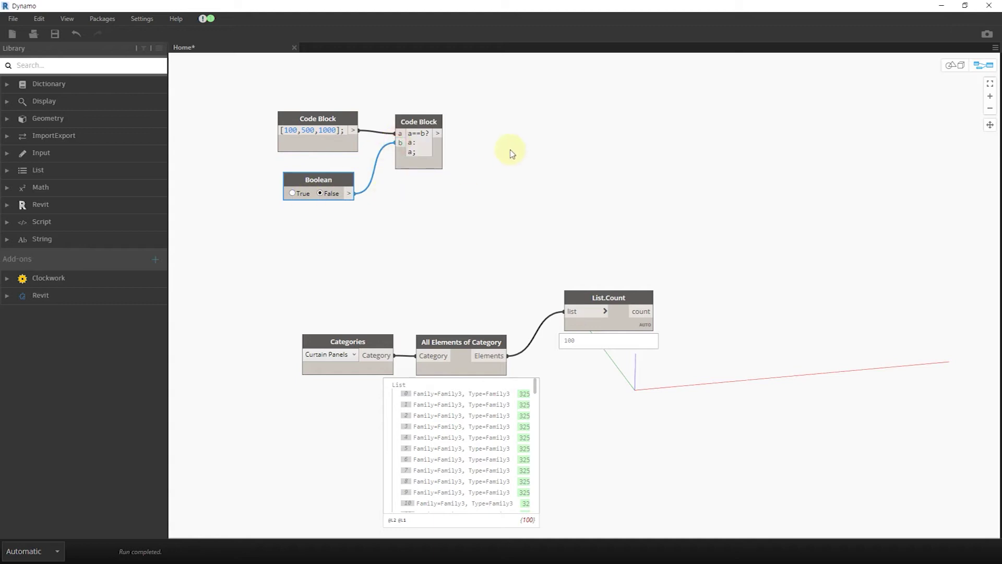
Step: Feed the three values into a List.Shuffle node and toggle the Boolean True/False to reshuffle
middle_drag(512, 153, 458, 152)
right_click(461, 155)
text(huffle)
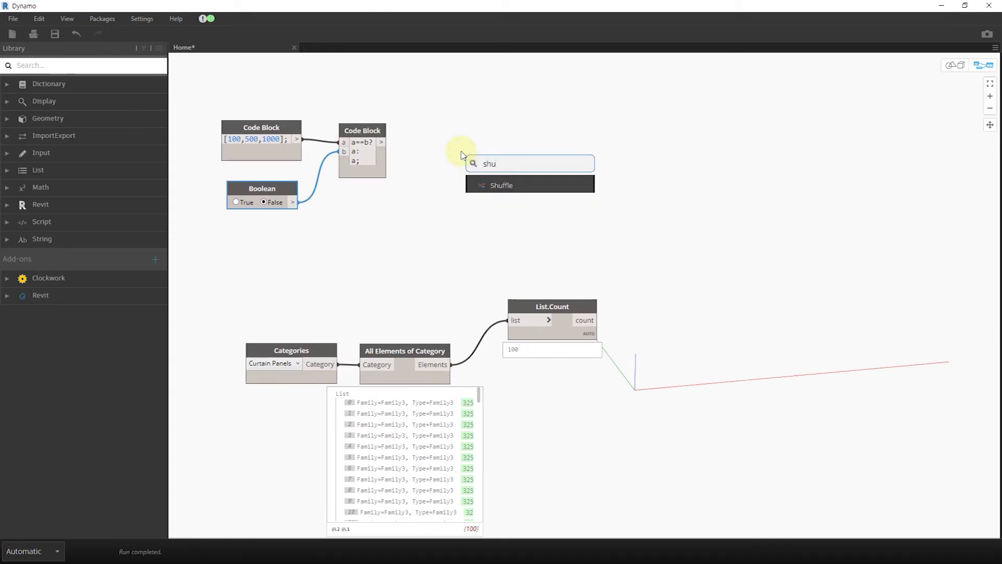
click(509, 184)
drag(525, 193, 441, 132)
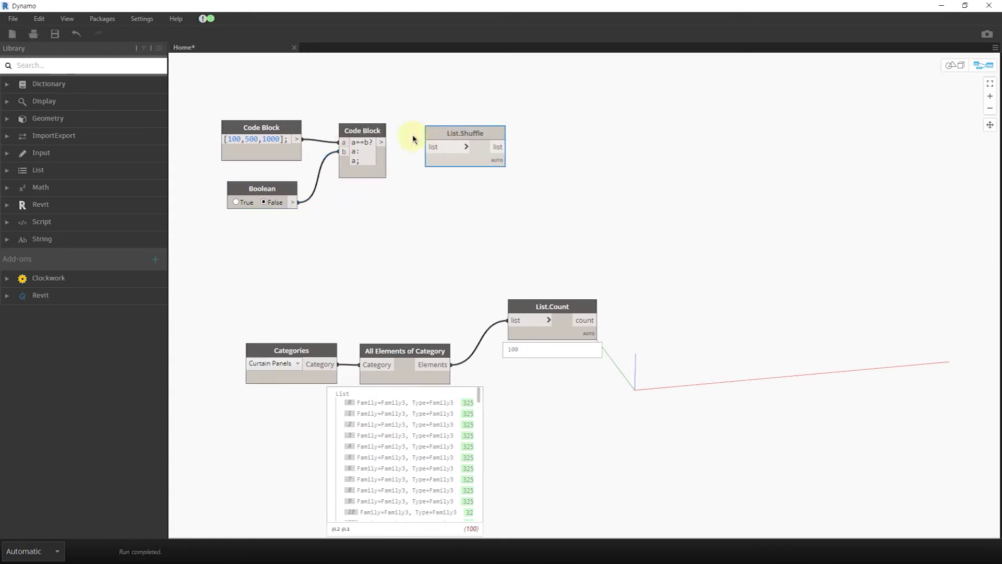
mouse_move(381, 142)
mouse_down()
mouse_move(420, 146)
mouse_move(435, 133)
mouse_up()
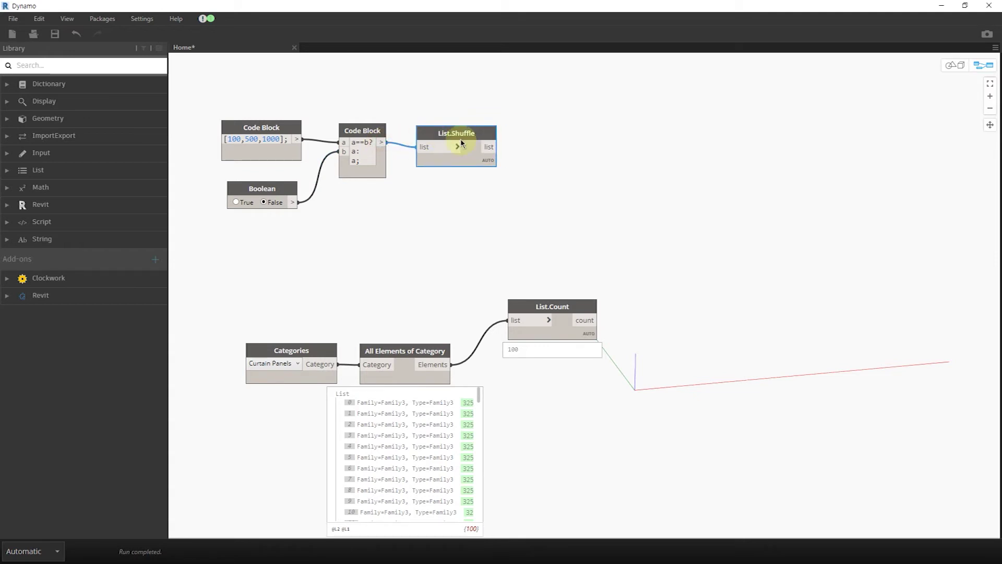
mouse_move(456, 146)
click(485, 175)
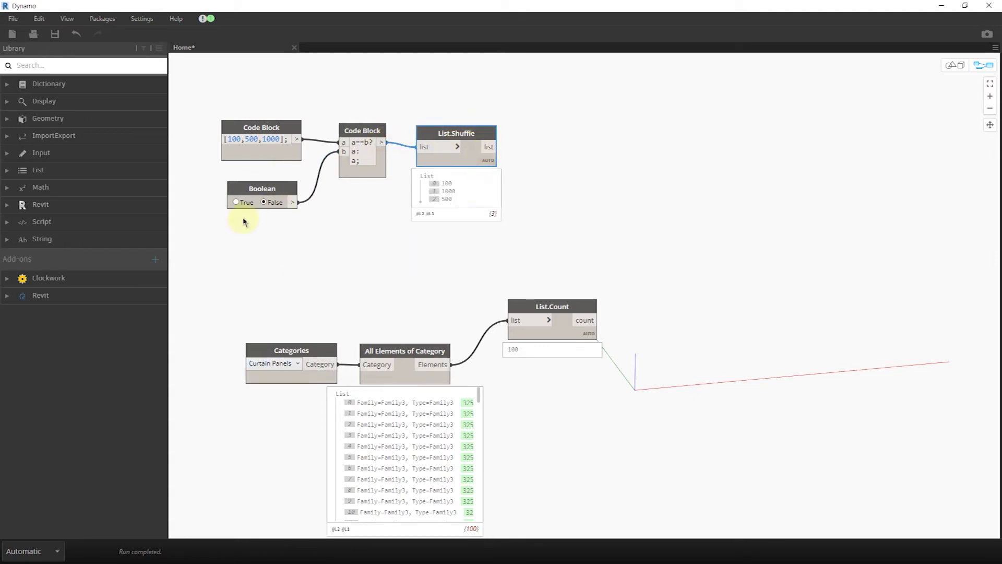
click(238, 203)
click(264, 204)
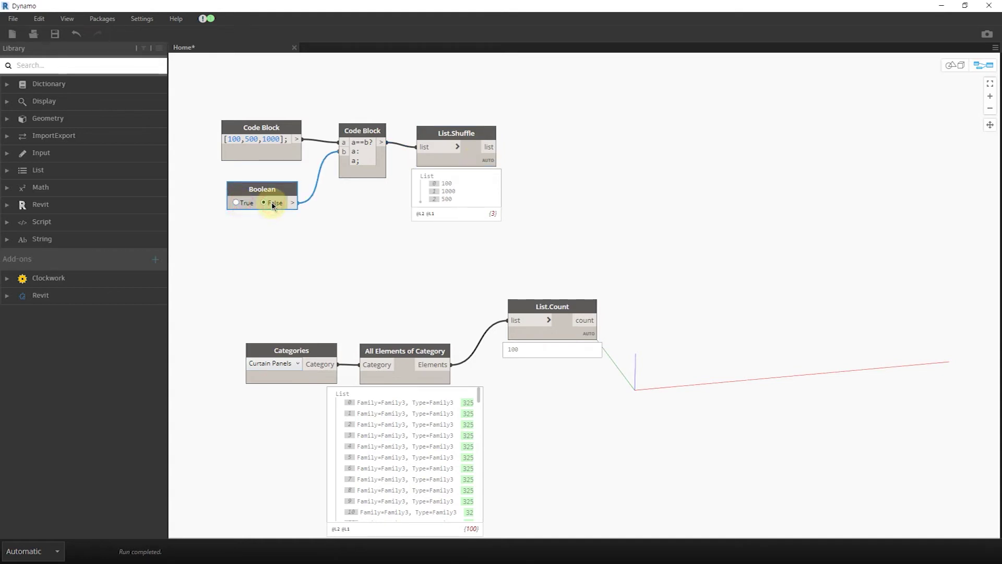
click(240, 203)
Step: Add List.OfRepeatedItem with the shuffled list as item and the panel count as amount
middle_drag(549, 180, 475, 167)
right_click(548, 144)
text(repeat)
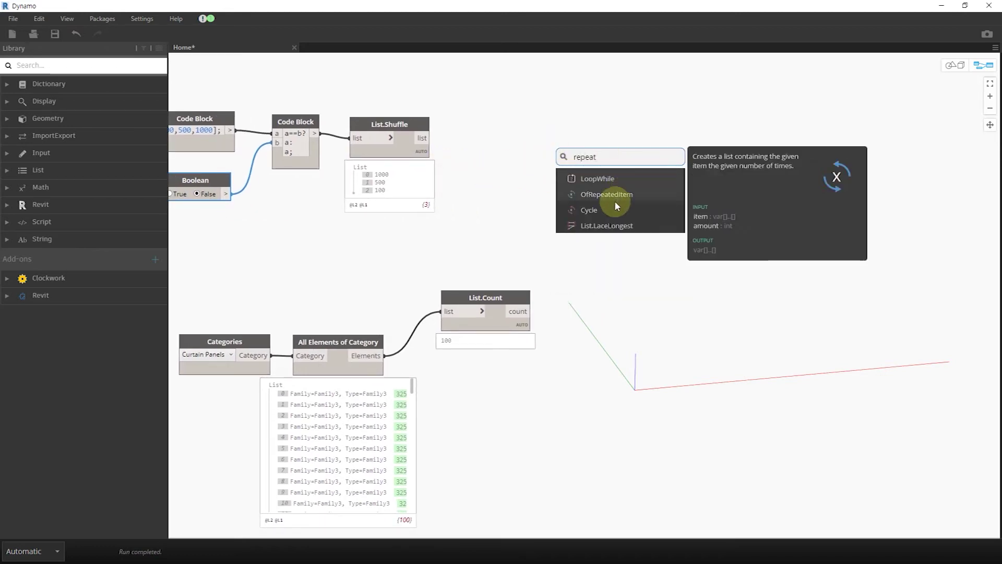
click(612, 194)
click(432, 138)
click(614, 219)
drag(633, 203, 625, 136)
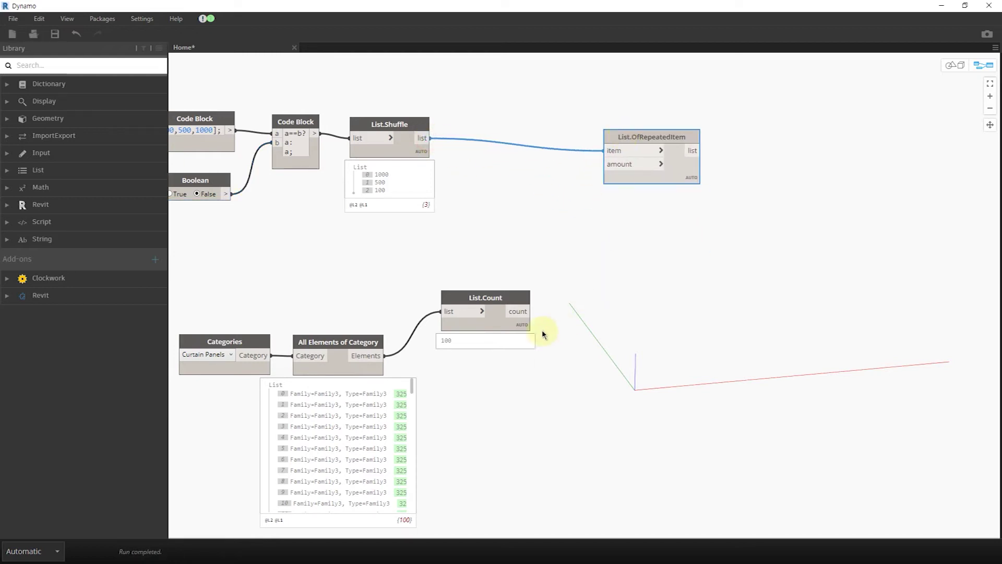
click(610, 165)
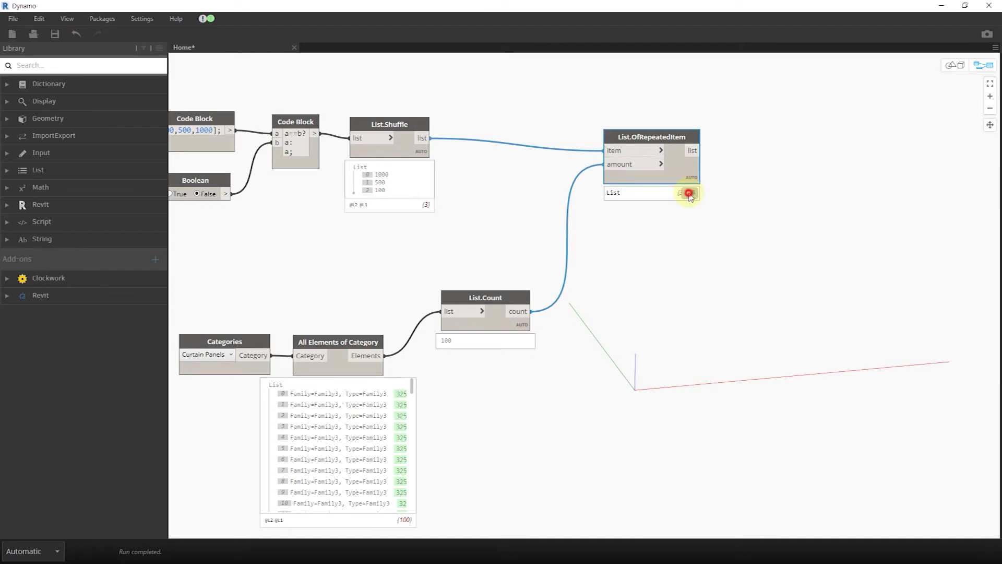
drag(644, 136, 631, 129)
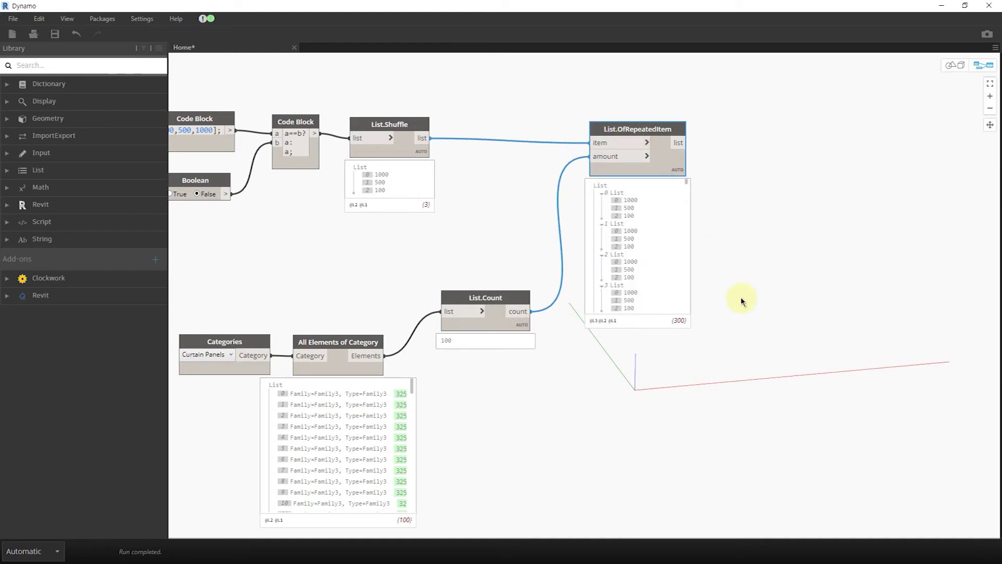
middle_drag(740, 296, 612, 290)
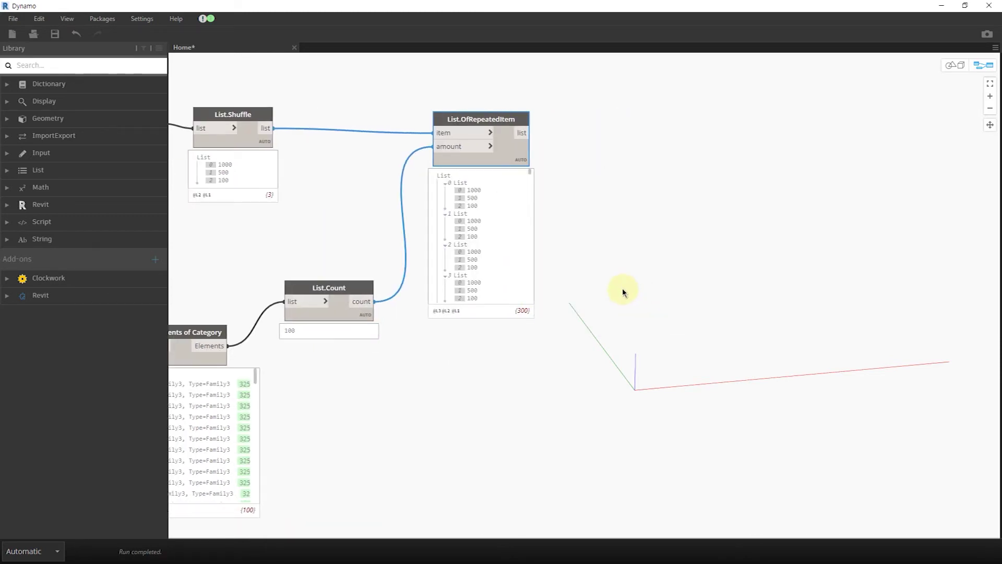
right_click(632, 289)
text(count)
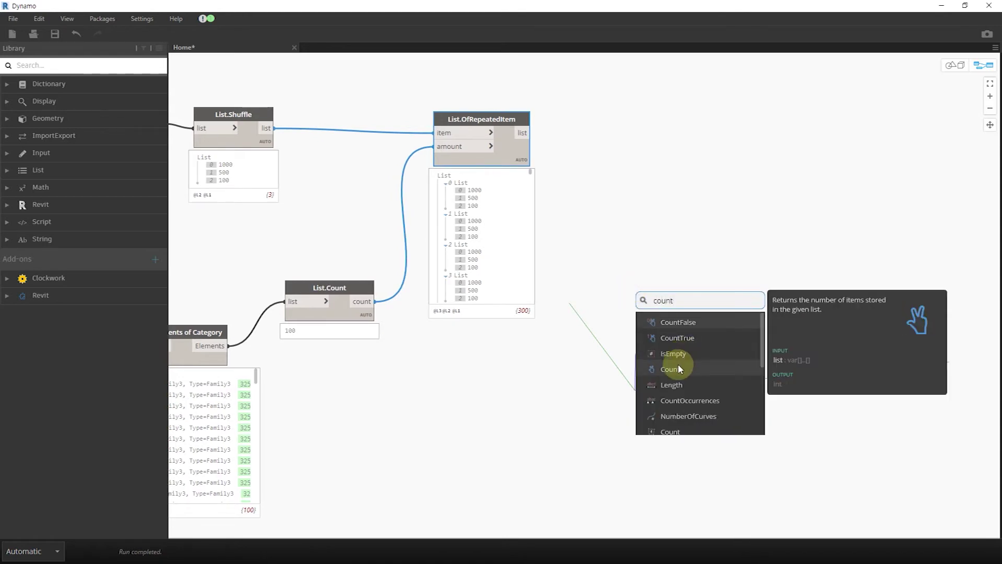
click(677, 369)
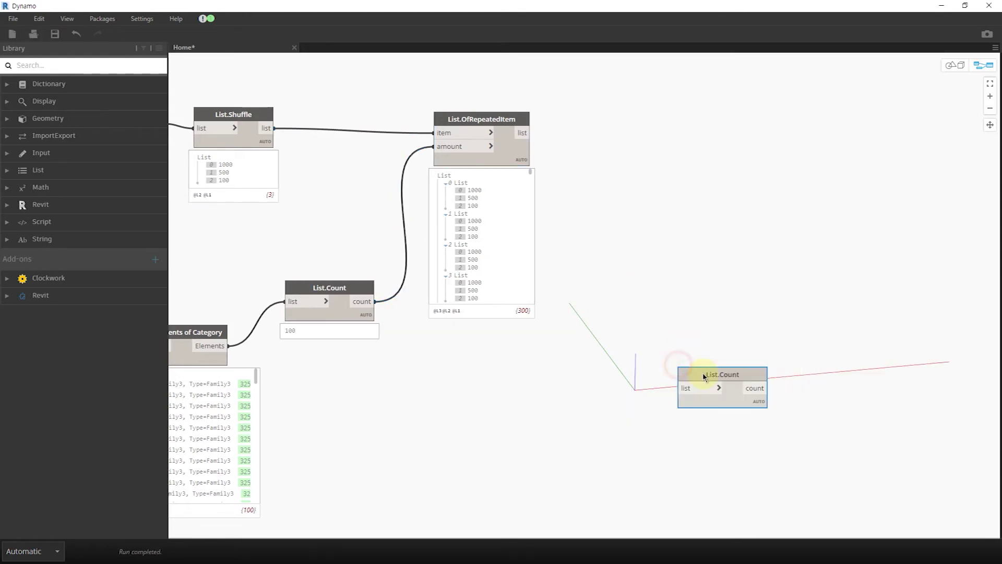
drag(703, 372, 615, 252)
click(523, 133)
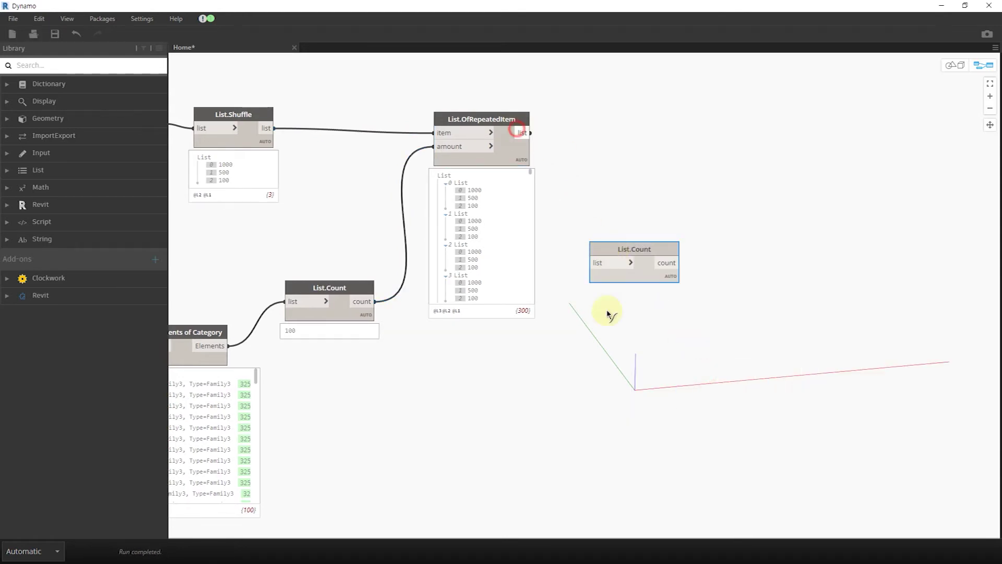
click(597, 262)
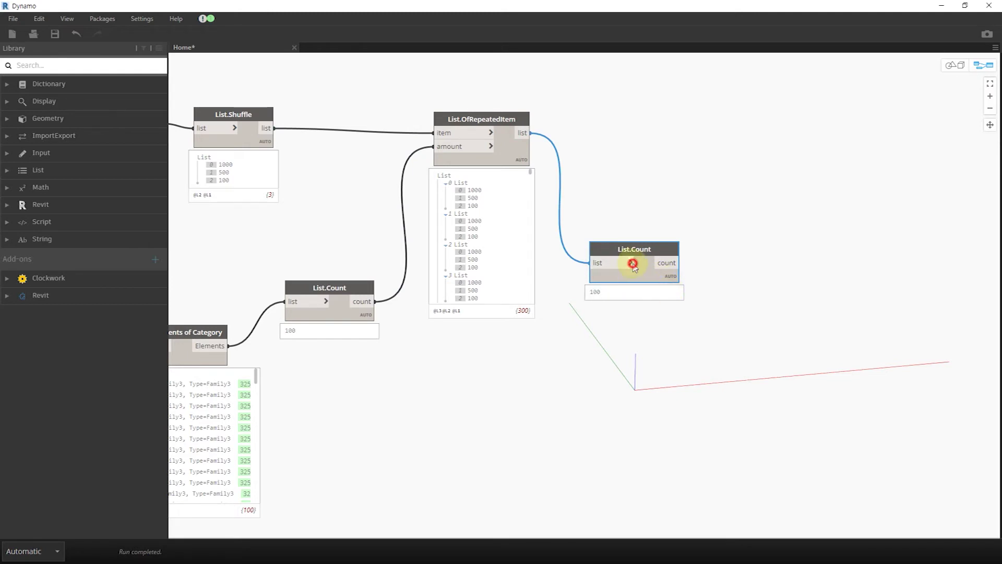
right_click(633, 263)
click(652, 264)
click(717, 339)
middle_drag(627, 332, 515, 321)
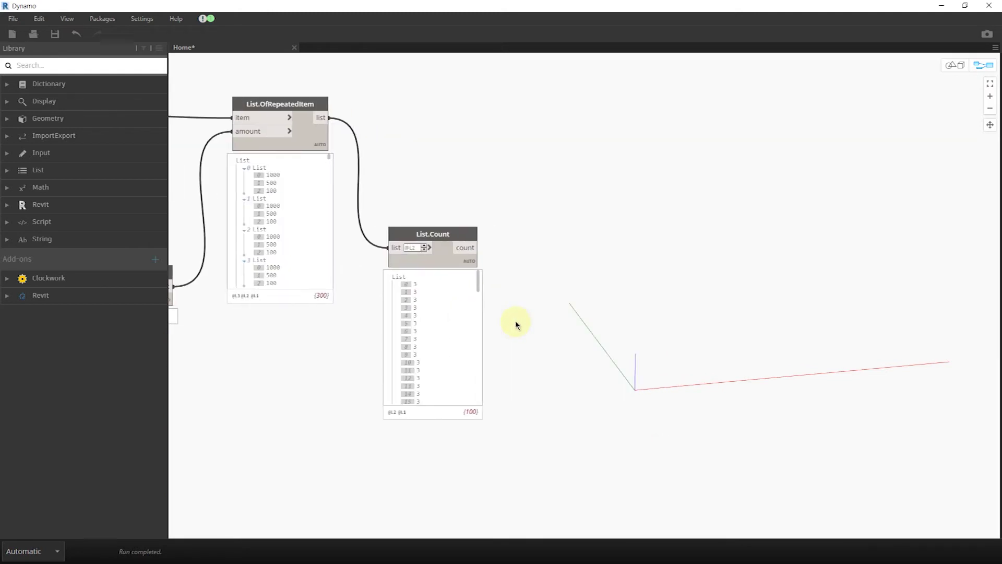
Step: Add a Math.RandomList node whose amount comes from the per-panel counts
right_click(562, 258)
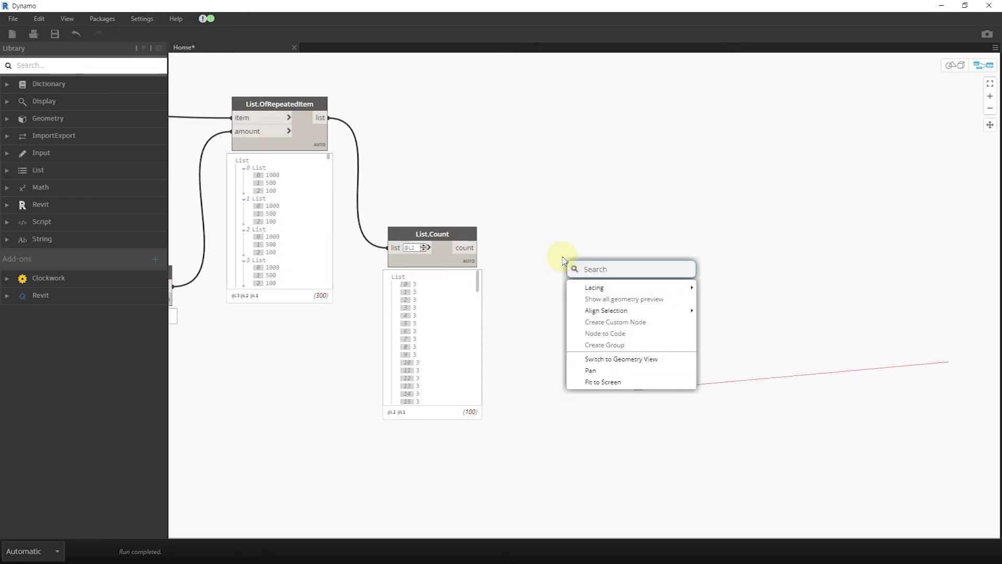
text(random)
click(611, 337)
click(500, 248)
click(610, 353)
drag(631, 341, 551, 233)
mouse_move(709, 250)
middle_down()
mouse_move(638, 284)
mouse_move(637, 295)
middle_up()
Step: Add List.SortByKey with the repeated lists as list and the random numbers as keys
right_click(626, 232)
text(sort)
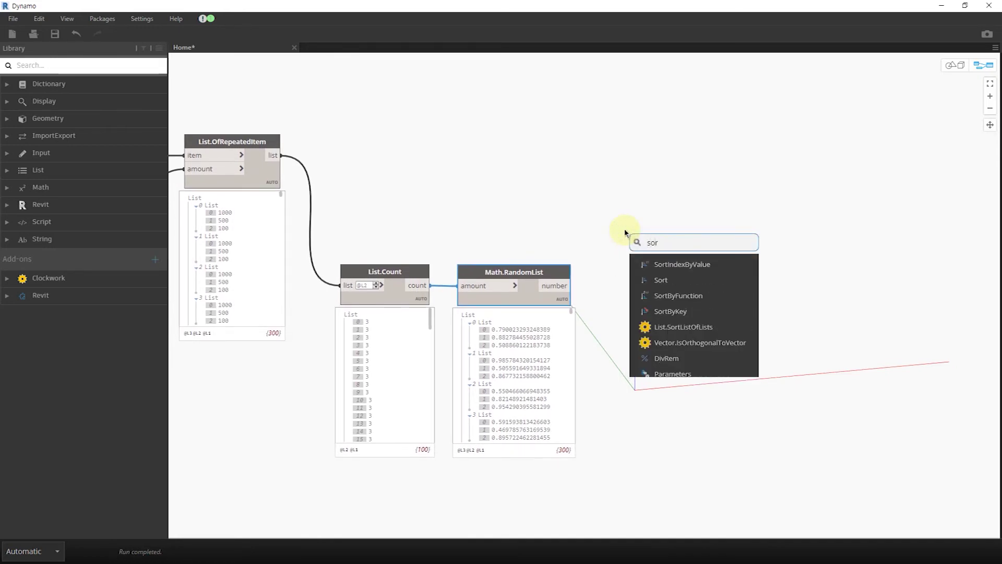
click(666, 311)
mouse_move(697, 323)
mouse_down()
mouse_move(598, 173)
mouse_move(611, 179)
mouse_up()
click(274, 160)
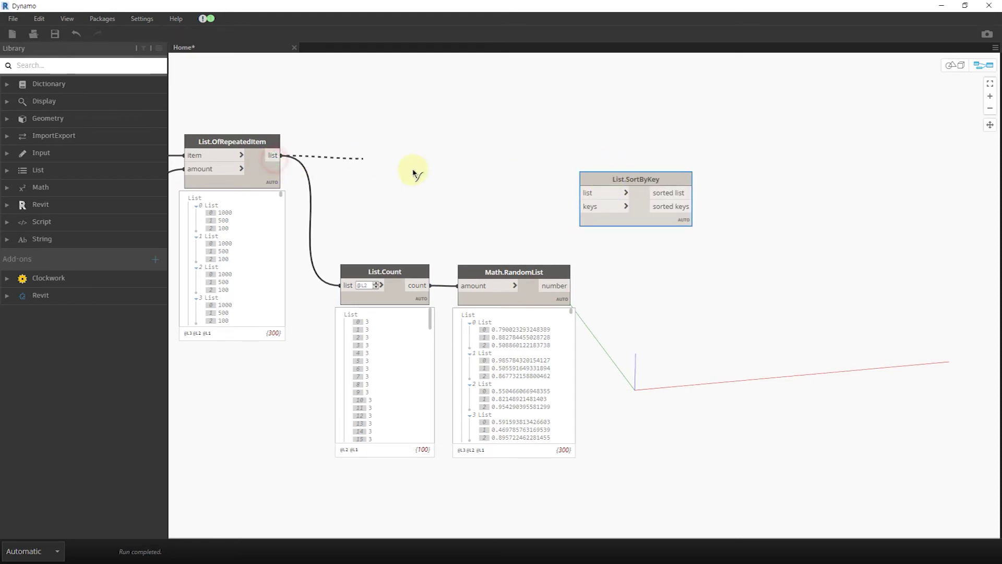
click(583, 193)
click(572, 285)
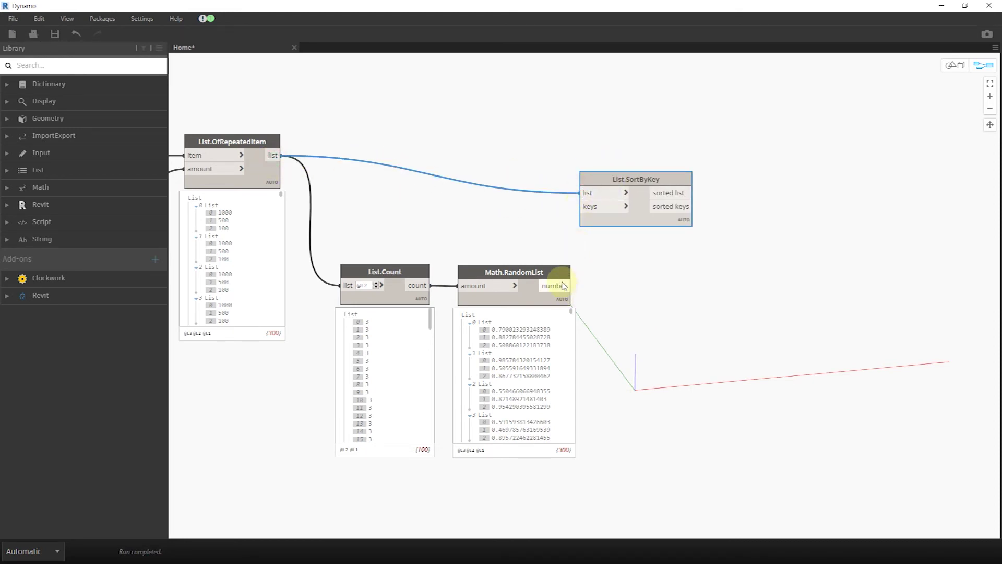
click(594, 211)
drag(665, 180, 691, 154)
click(651, 168)
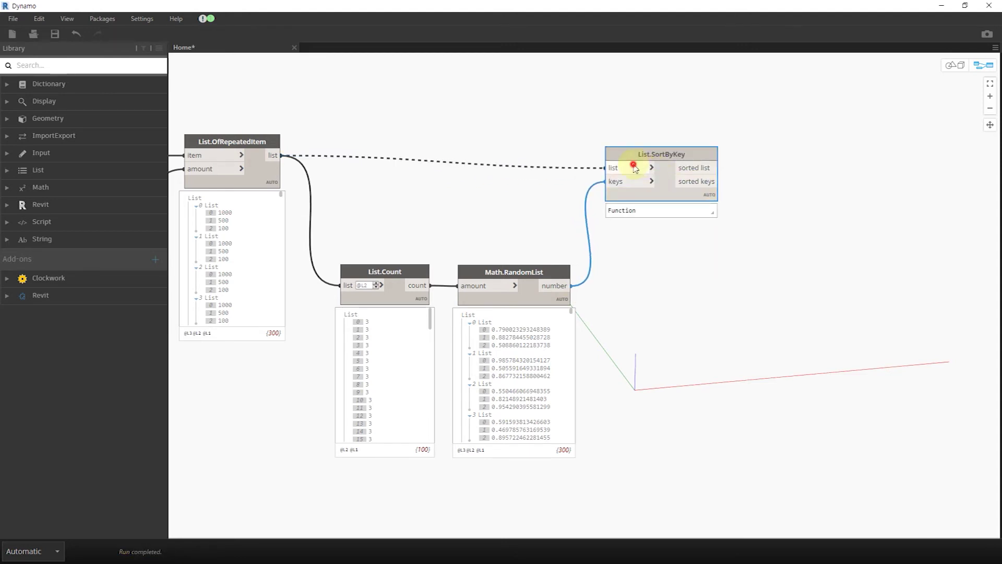
click(635, 167)
click(652, 183)
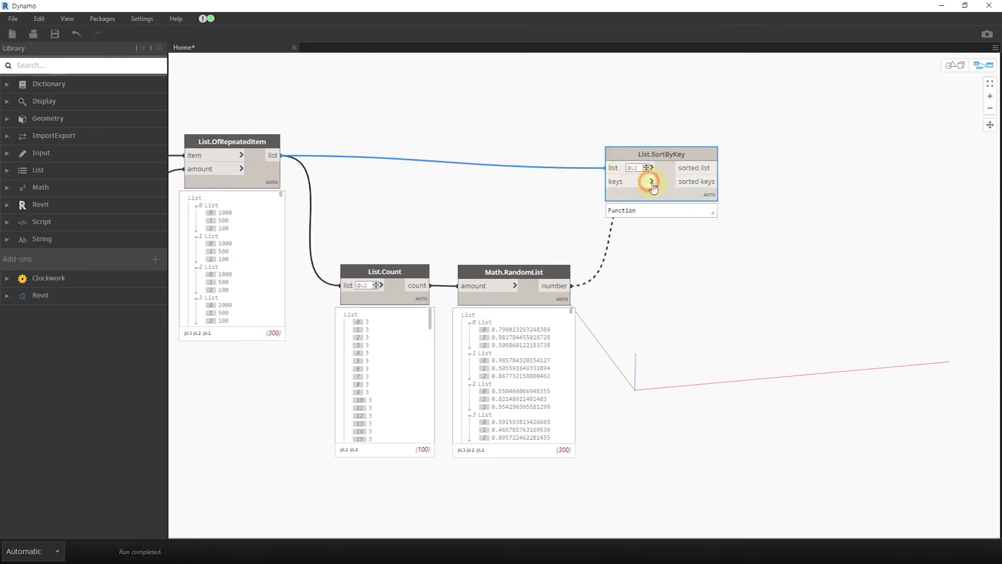
click(613, 186)
click(652, 181)
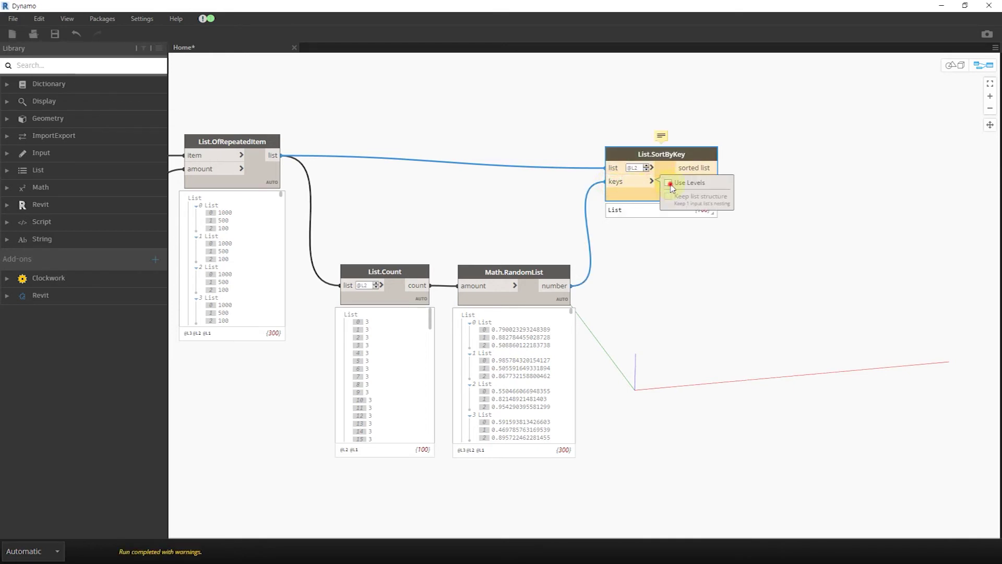
click(767, 226)
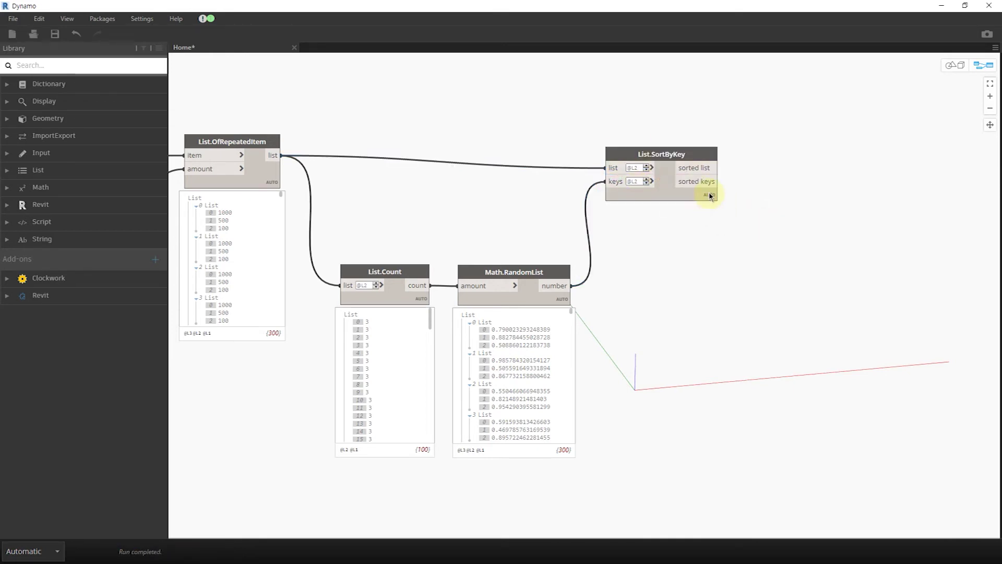
click(709, 206)
mouse_move(728, 264)
middle_down()
mouse_move(687, 273)
mouse_move(631, 254)
middle_up()
right_click(688, 187)
Step: Add a Watch node displaying SortByKey's sorted lists
text(wat)
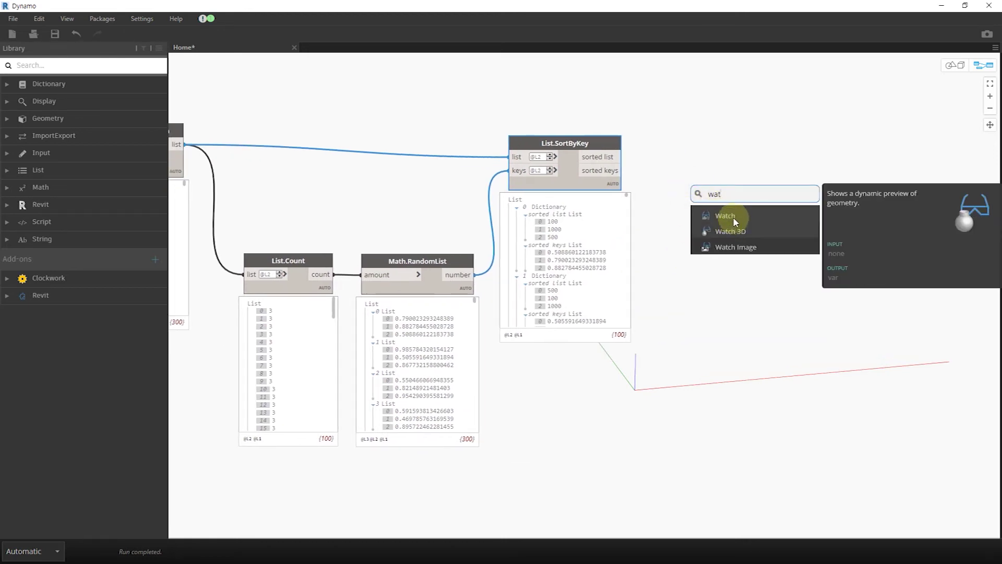
click(733, 223)
click(622, 157)
click(738, 241)
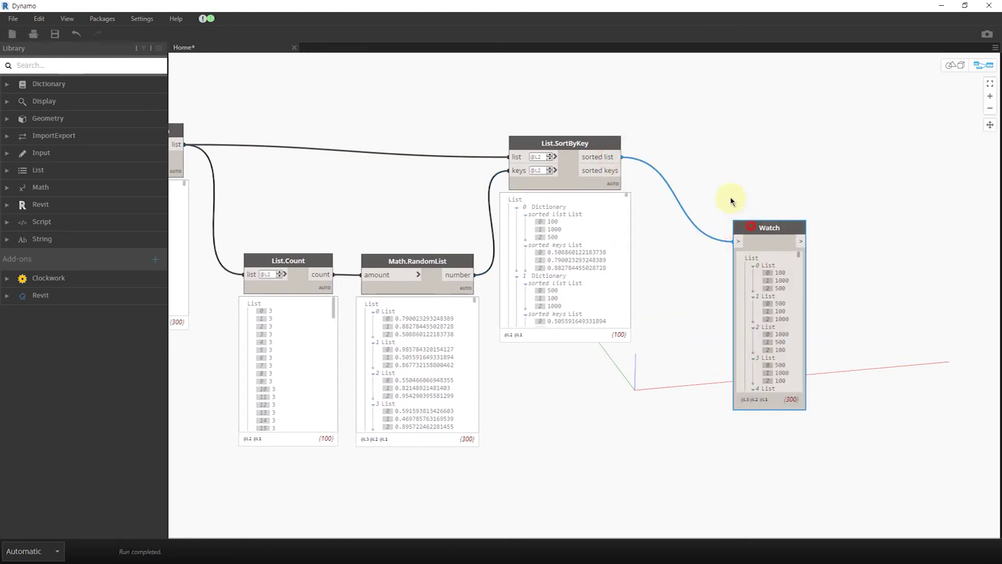
drag(741, 229, 657, 149)
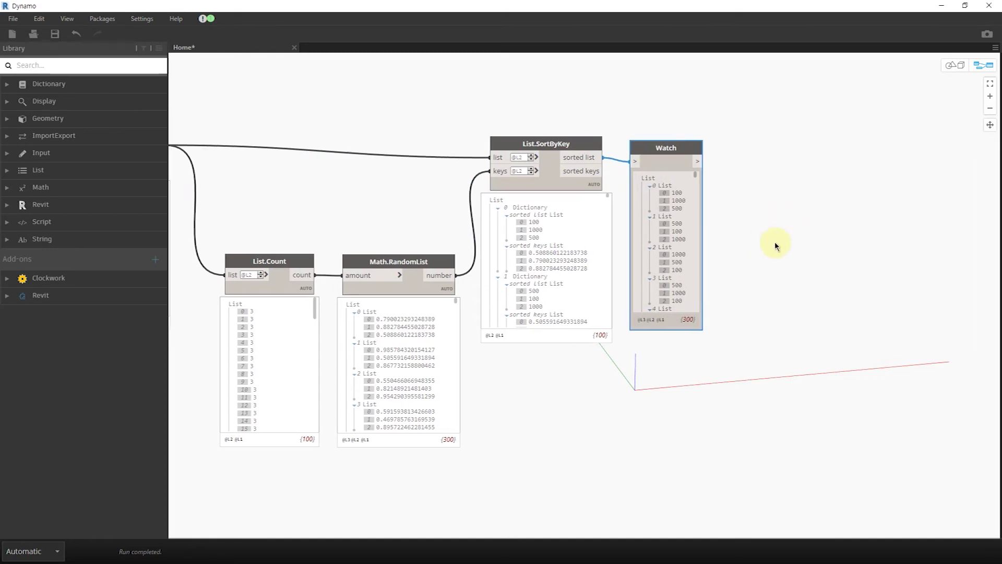
middle_drag(782, 241, 655, 232)
right_click(650, 201)
text(fir)
click(707, 253)
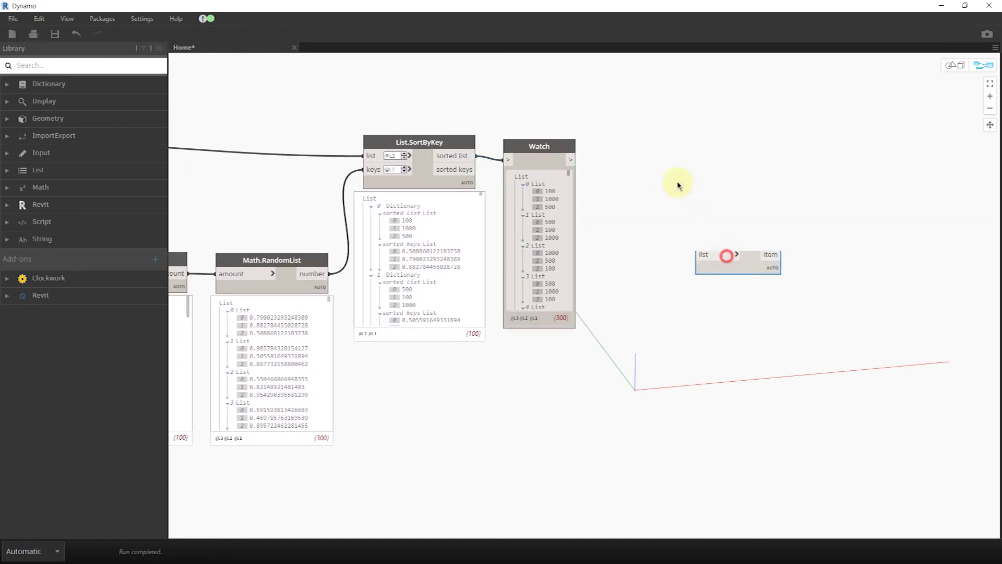
drag(722, 253, 657, 165)
click(476, 156)
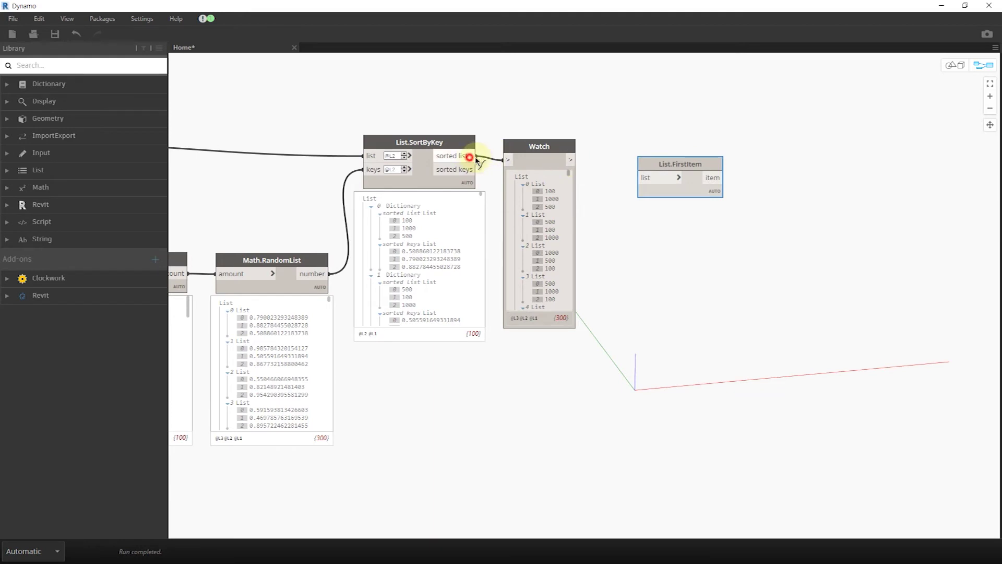
click(639, 178)
drag(549, 151, 559, 228)
drag(678, 164, 643, 147)
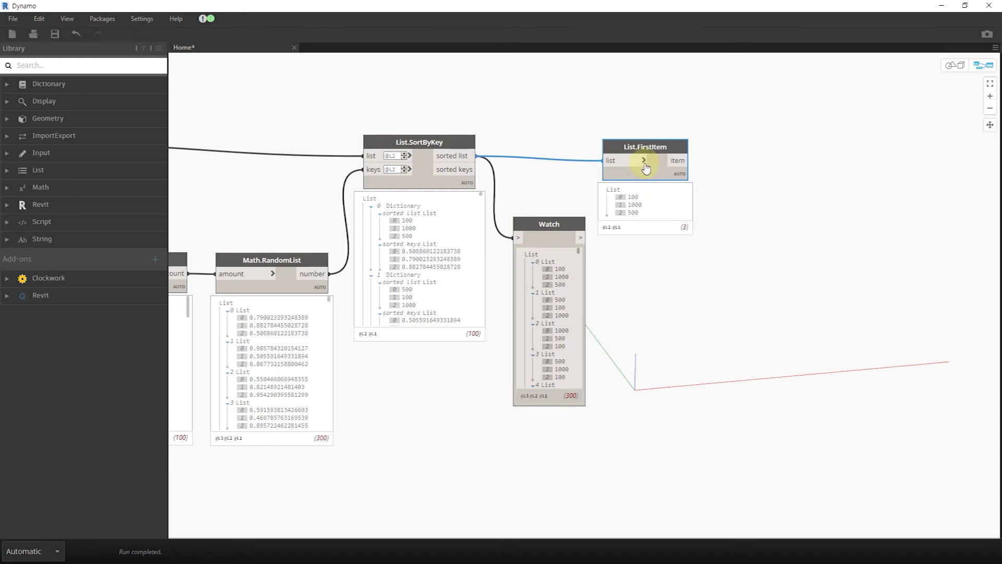
click(644, 160)
click(661, 162)
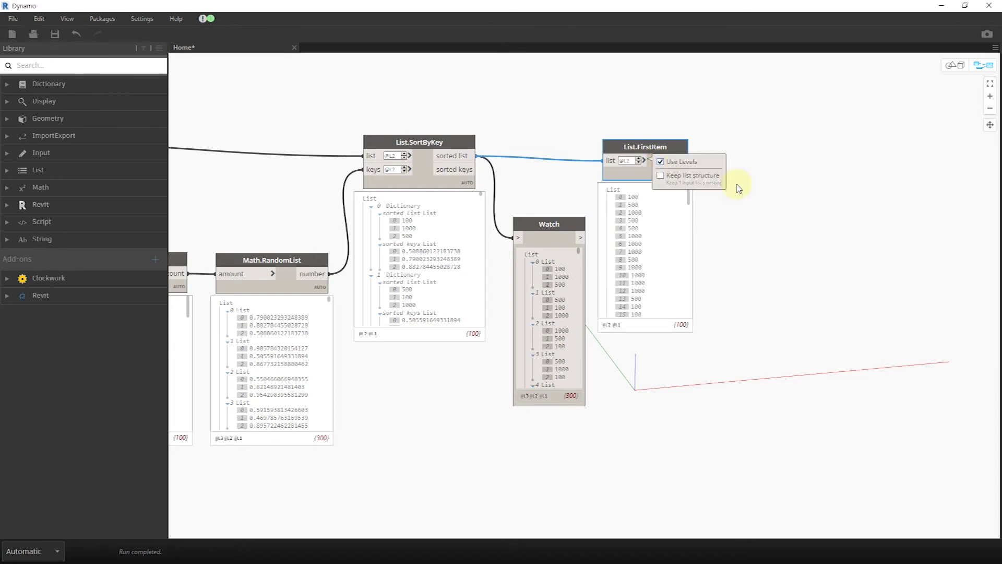
click(783, 218)
middle_drag(759, 237, 583, 330)
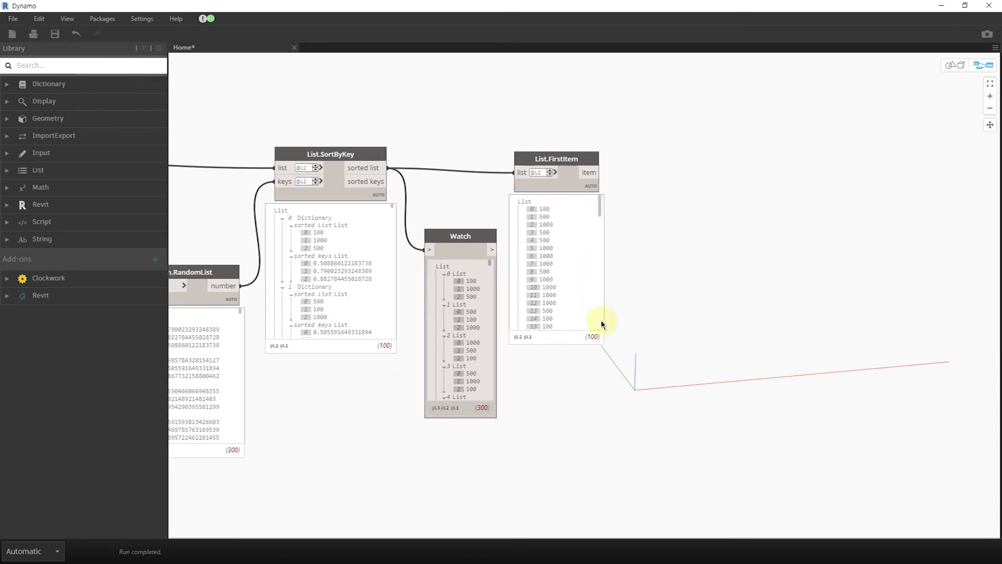
right_click(642, 216)
Step: Place an Element.SetParameterByName node and switch the graph's run mode to Manual
text(set)
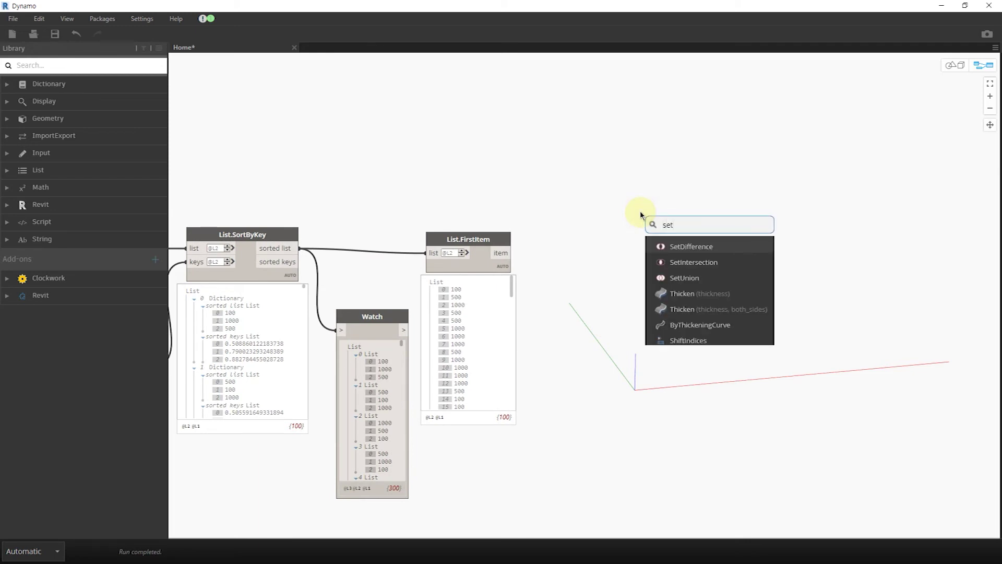
text(para)
click(693, 245)
drag(722, 254, 630, 141)
scroll(680, 302, down, 5)
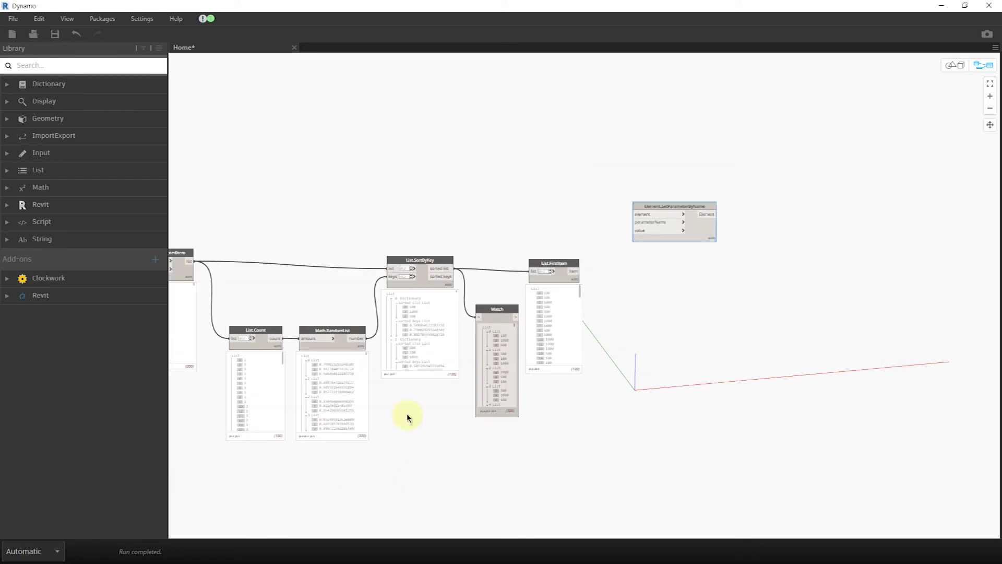
click(54, 552)
click(23, 495)
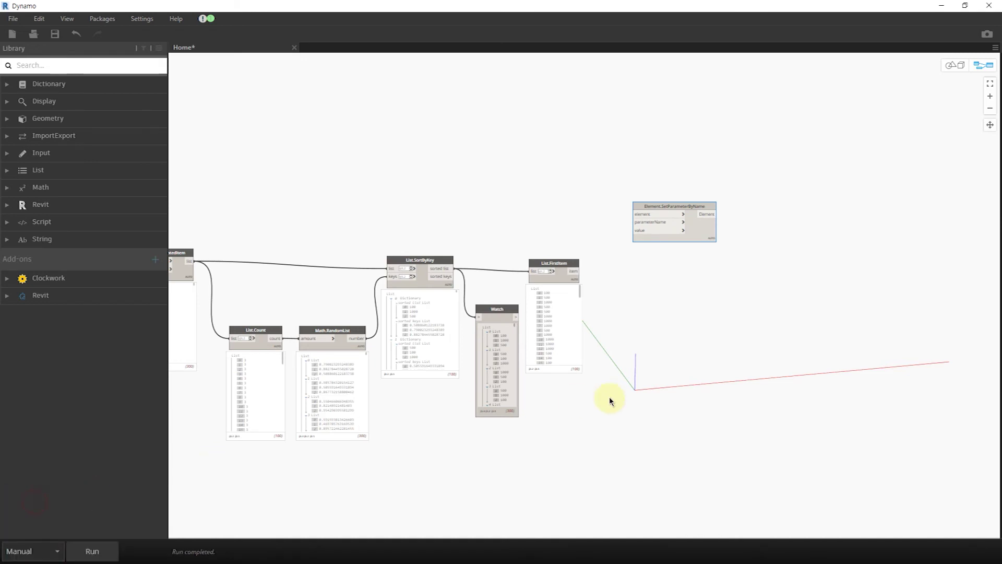
Step: Connect the curtain panel elements to SetParameterByName's element input
middle_drag(566, 396, 887, 383)
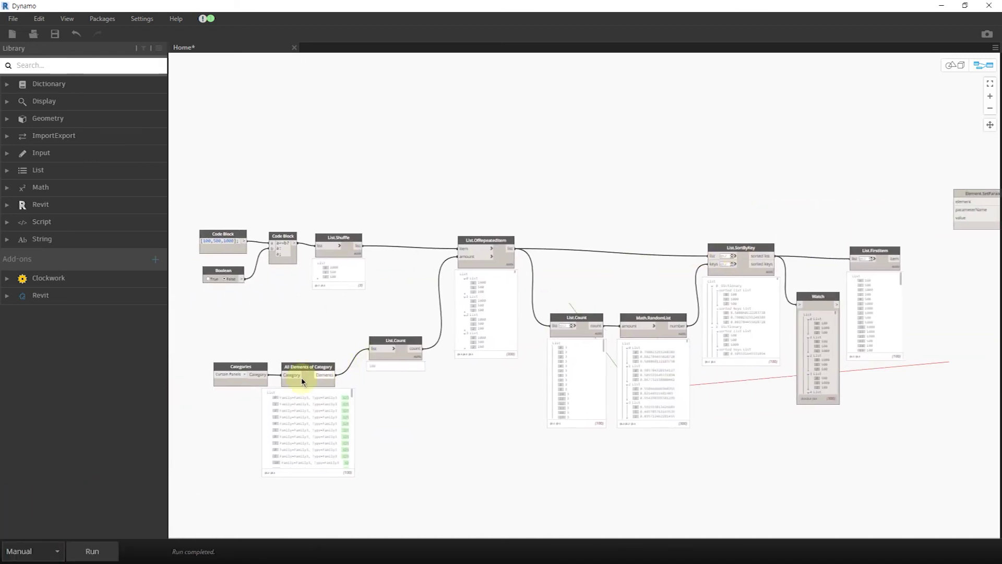
drag(320, 380, 957, 201)
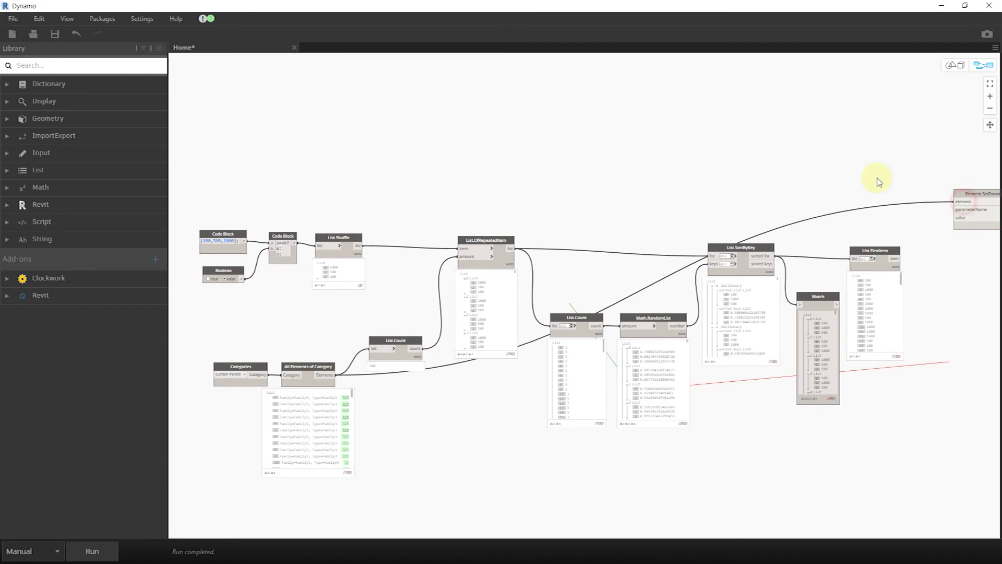
middle_drag(797, 178, 714, 178)
scroll(720, 193, up, 1)
scroll(710, 214, up, 3)
scroll(679, 226, up, 1)
Step: Feed a "t" Code Block into parameterName and the first-item values into value
double_click(674, 230)
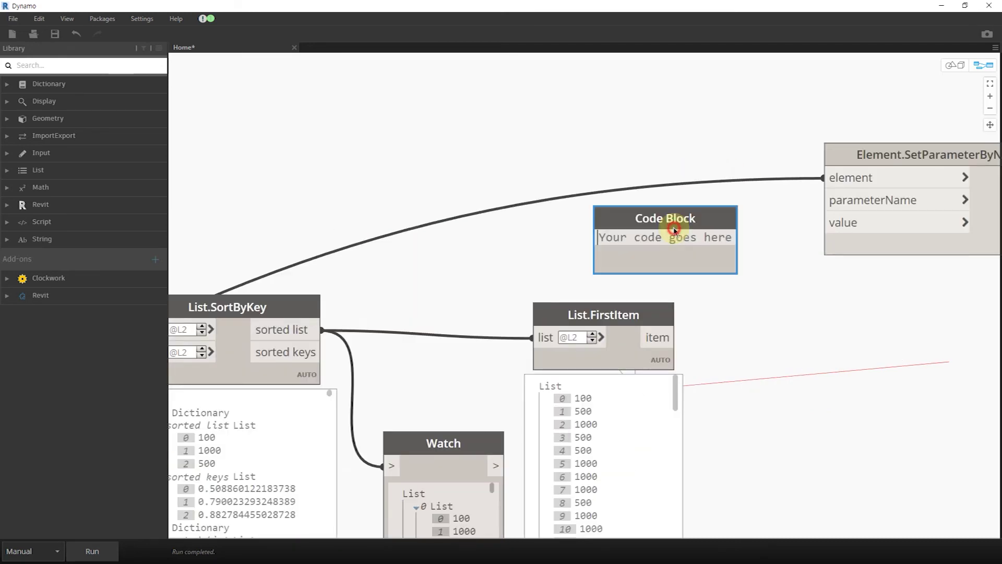
text("t)
click(725, 224)
drag(661, 239, 823, 200)
mouse_move(843, 152)
mouse_down()
mouse_move(826, 171)
mouse_move(808, 165)
mouse_up()
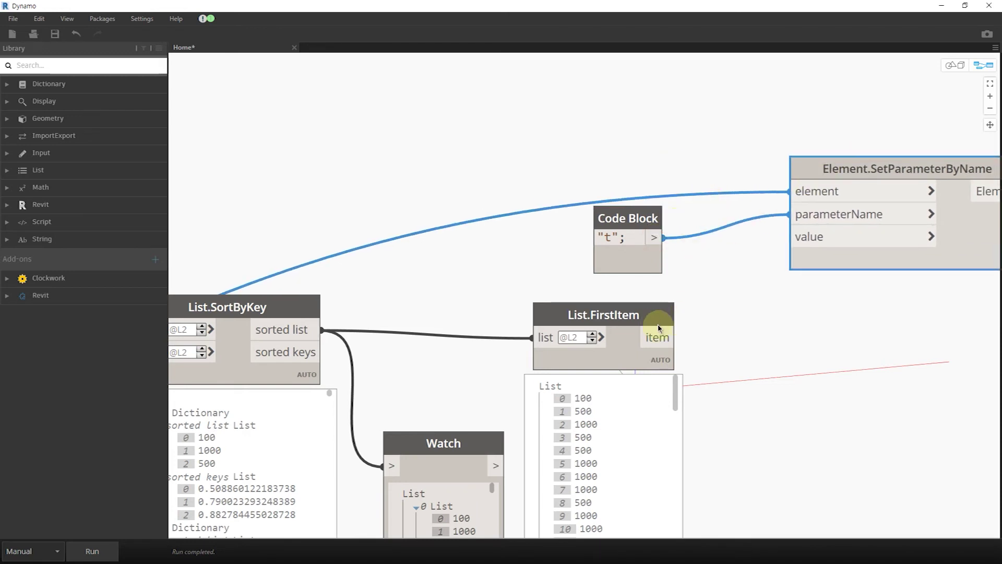
drag(659, 328, 789, 237)
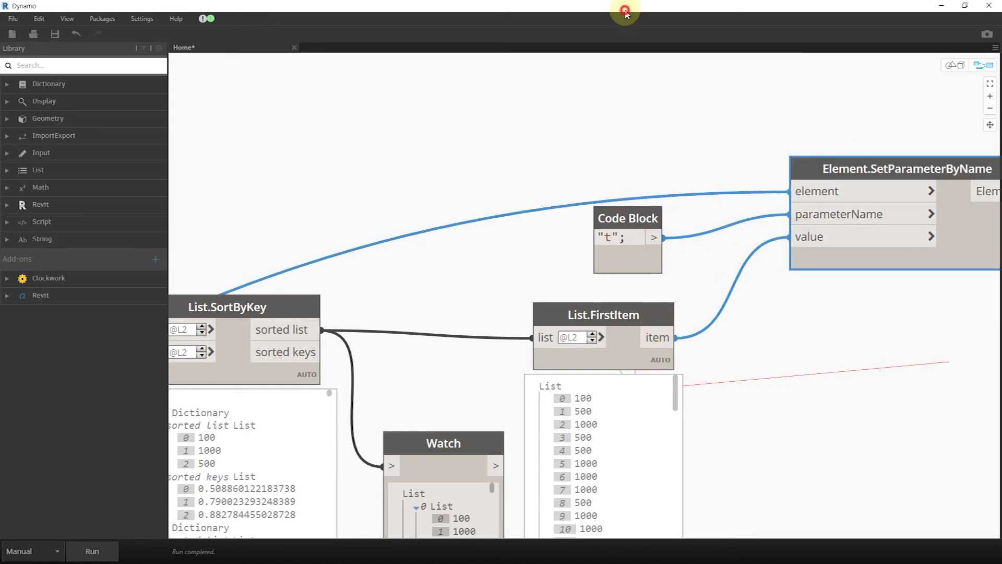
double_click(625, 12)
drag(539, 73, 590, 48)
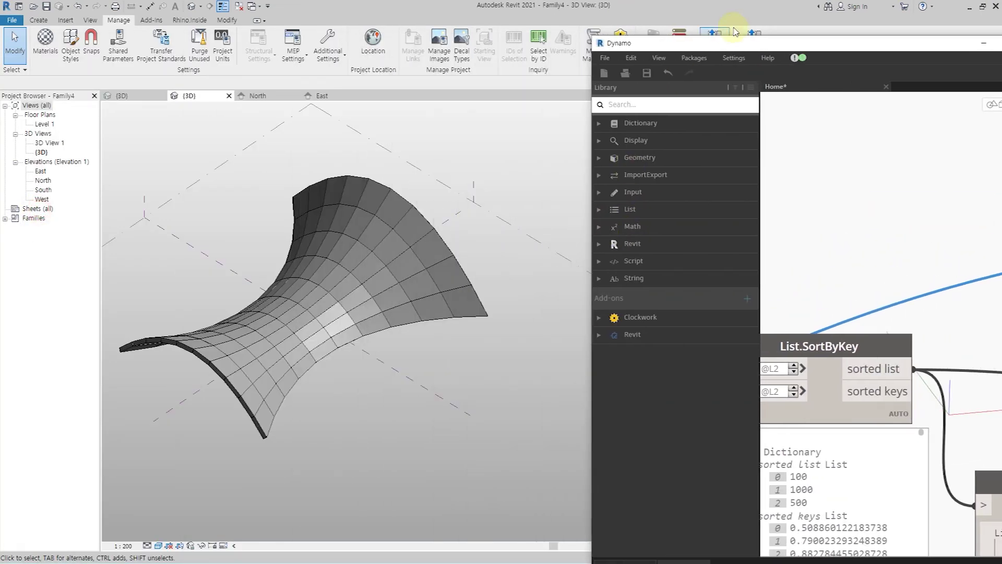
Step: Run the Dynamo graph to push random thicknesses onto the panels, then inspect the Revit surface
drag(783, 45, 741, 11)
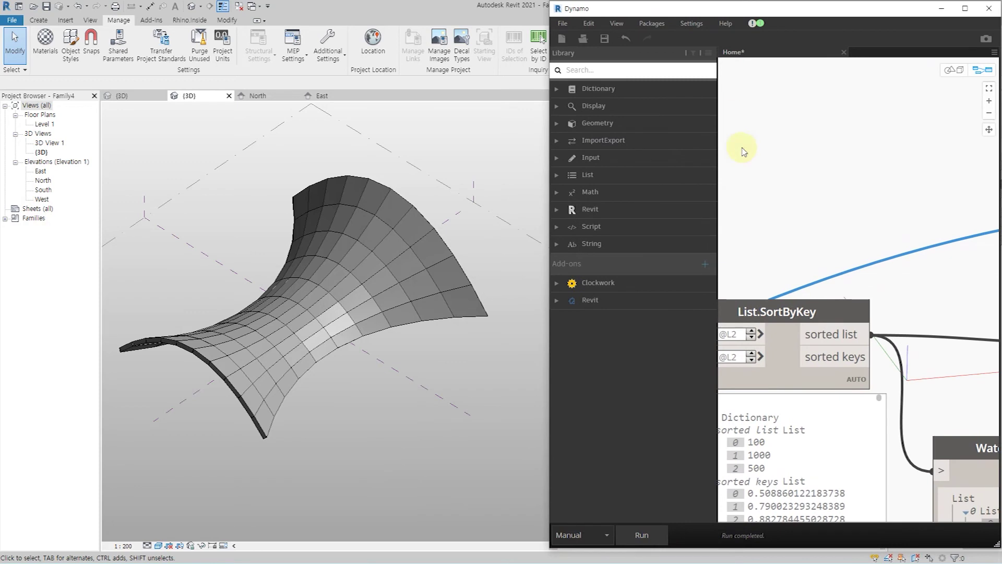
scroll(752, 162, down, 3)
scroll(763, 176, down, 3)
scroll(946, 222, up, 3)
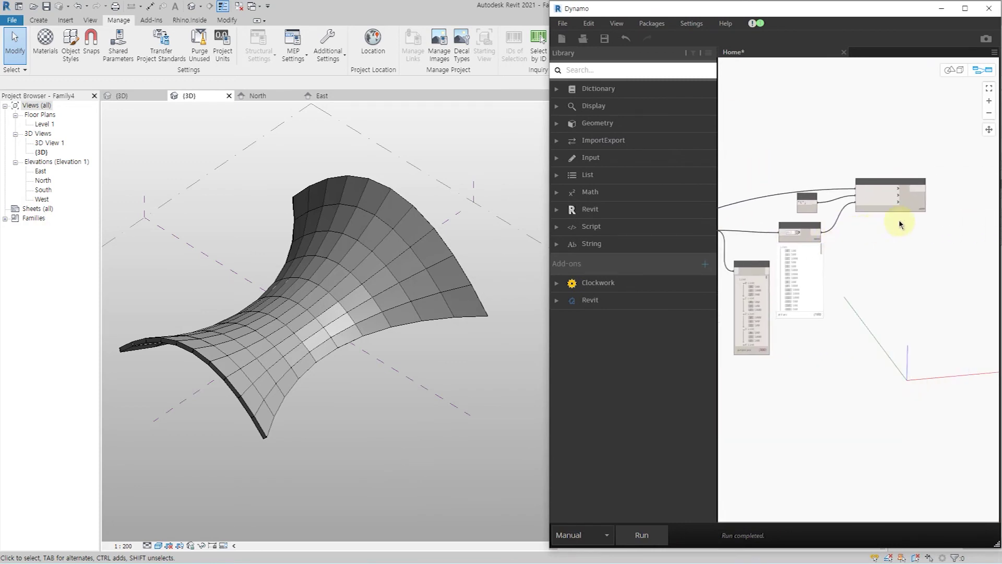
scroll(894, 203, up, 3)
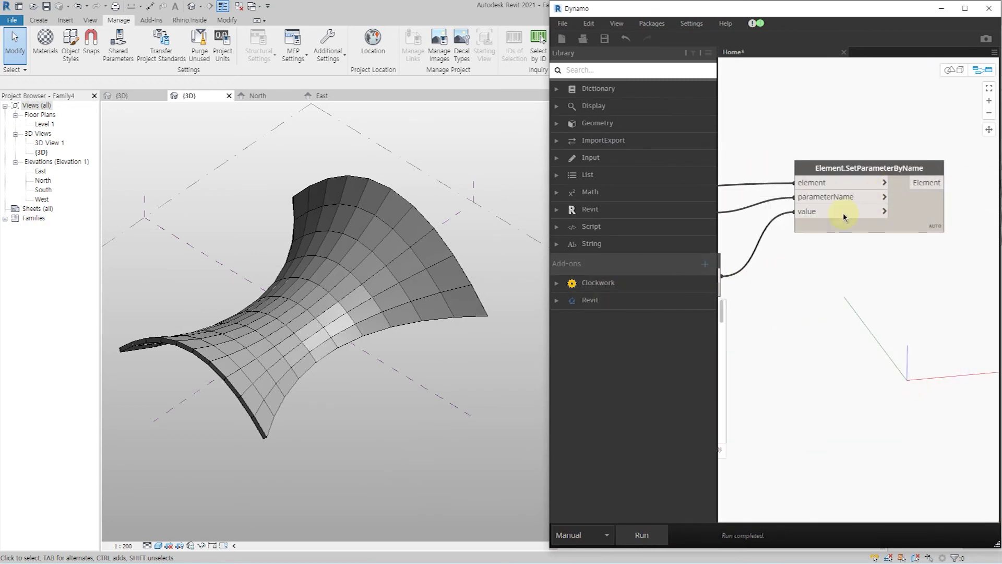
scroll(828, 324, up, 1)
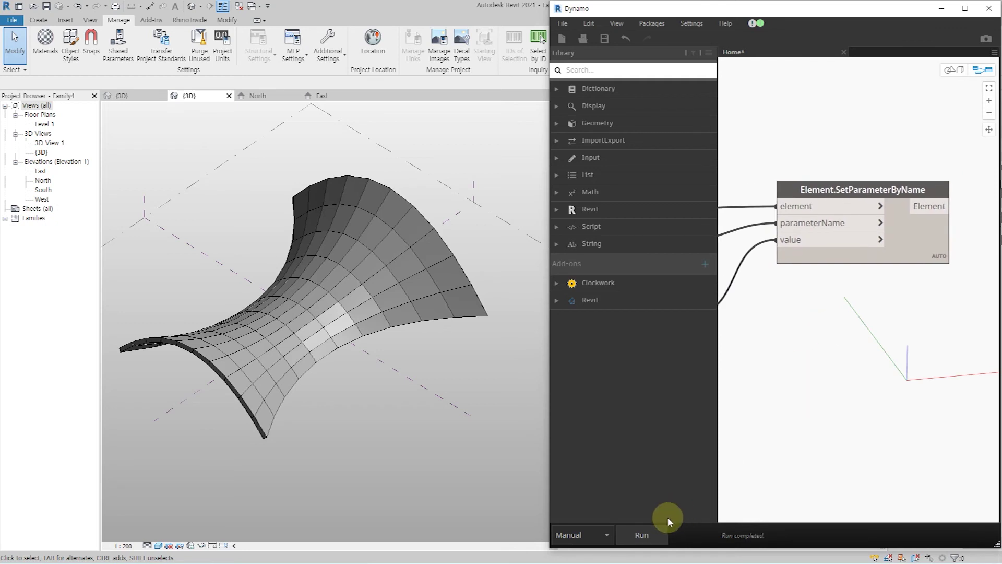
click(657, 534)
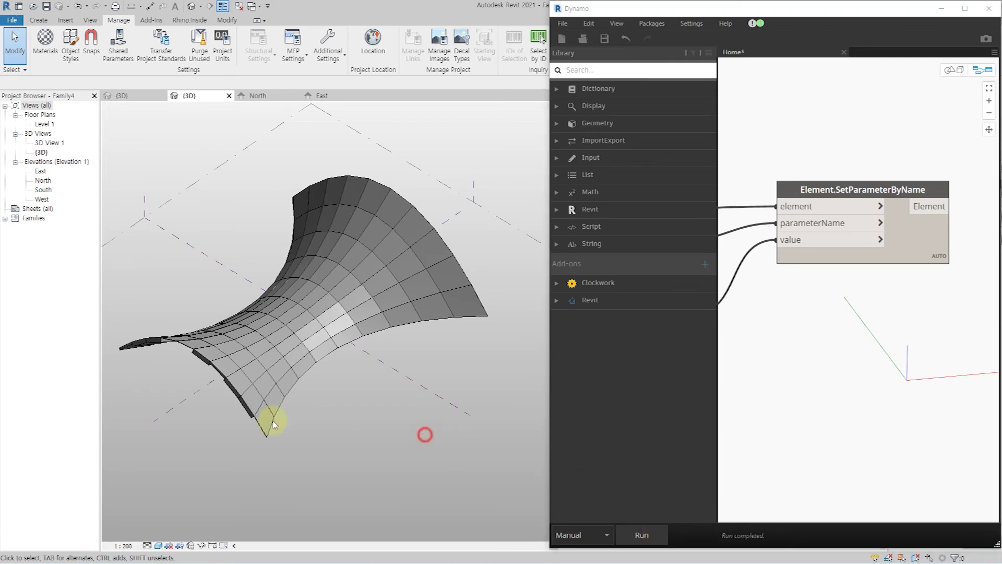
mouse_move(328, 443)
shift+middle_down()
mouse_move(436, 349)
mouse_move(358, 358)
mouse_move(402, 291)
mouse_move(397, 339)
shift+middle_up()
click(941, 8)
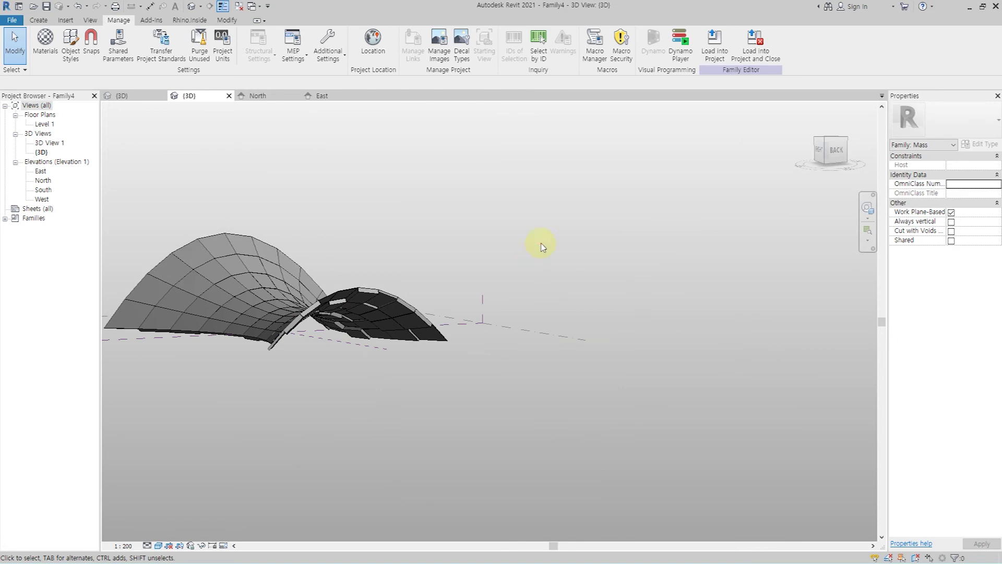
Step: Enable Component Flip on the divided surface and orbit to inspect the varied-thickness panels
click(398, 300)
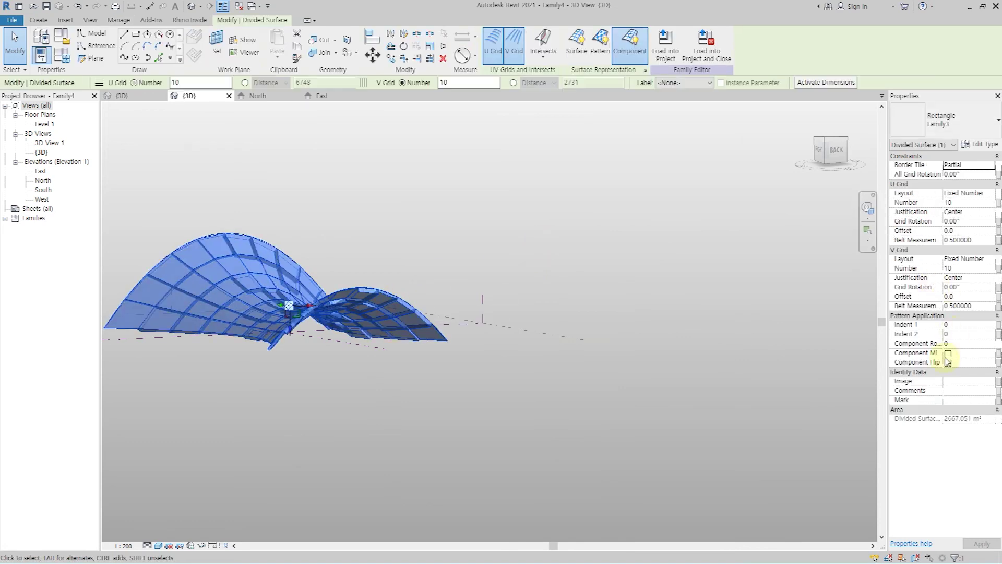
click(948, 362)
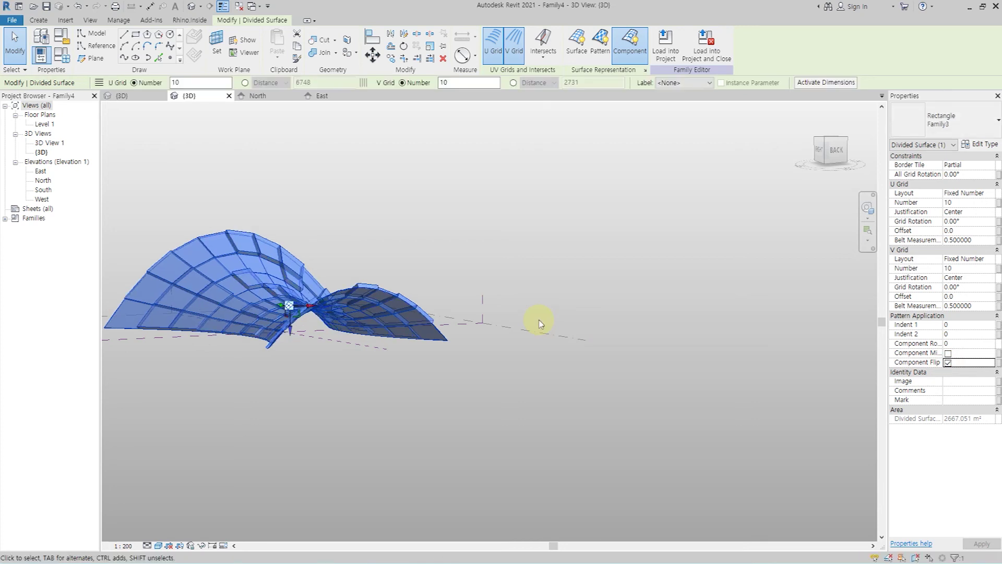
click(540, 324)
mouse_move(419, 260)
shift+middle_down()
mouse_move(324, 290)
mouse_move(707, 299)
mouse_move(447, 316)
mouse_move(399, 362)
shift+middle_up()
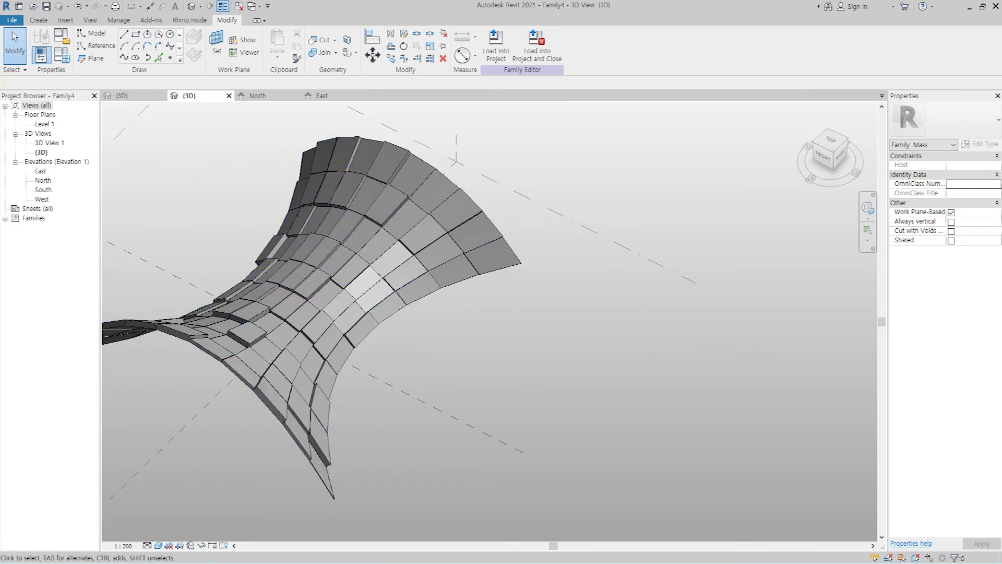
Step: Back in Dynamo, toggle the Boolean input and rerun the graph for a new random panel arrangement
key(alt+Tab)
scroll(927, 305, down, 3)
scroll(840, 287, down, 2)
scroll(841, 287, up, 3)
scroll(919, 285, up, 4)
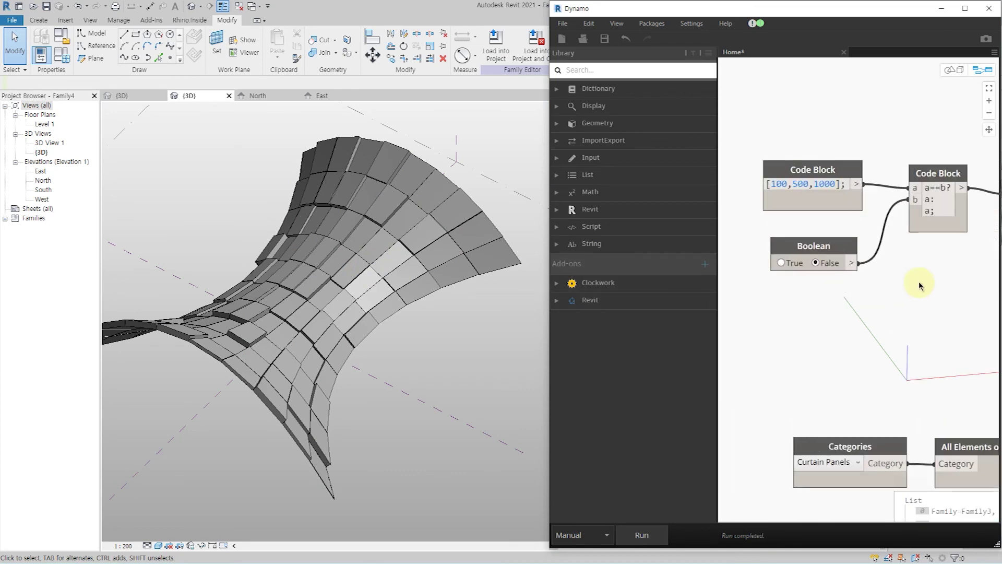
middle_drag(920, 286, 875, 303)
click(744, 280)
click(642, 536)
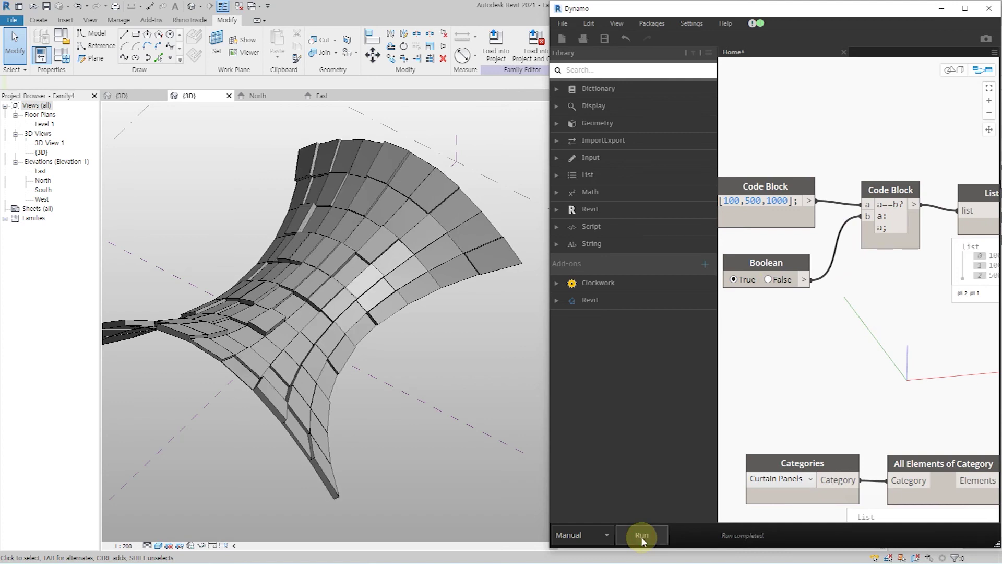
click(771, 280)
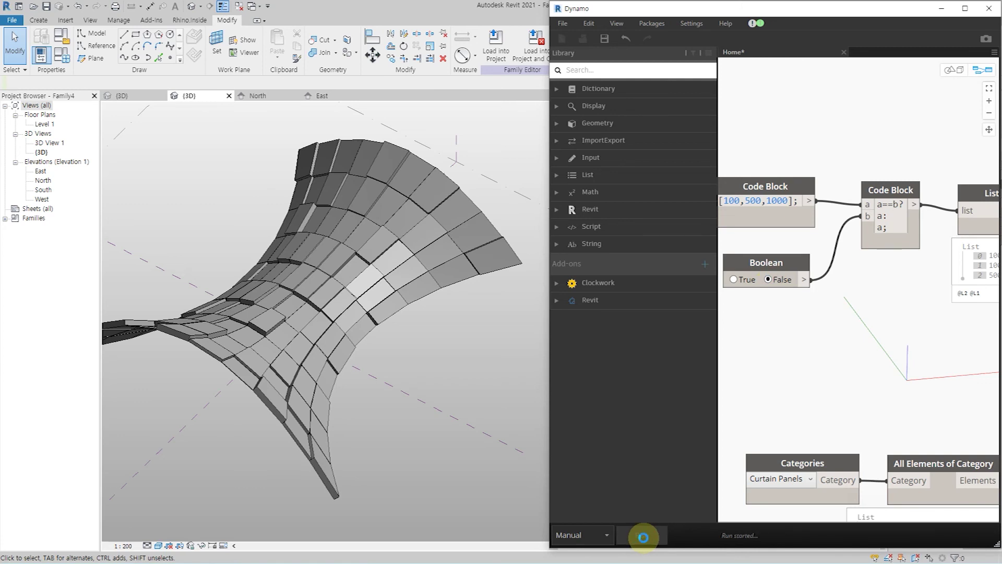
Step: Change the thickness Code Block to [100,1000,2000] and rerun the graph to regenerate the panels
click(750, 201)
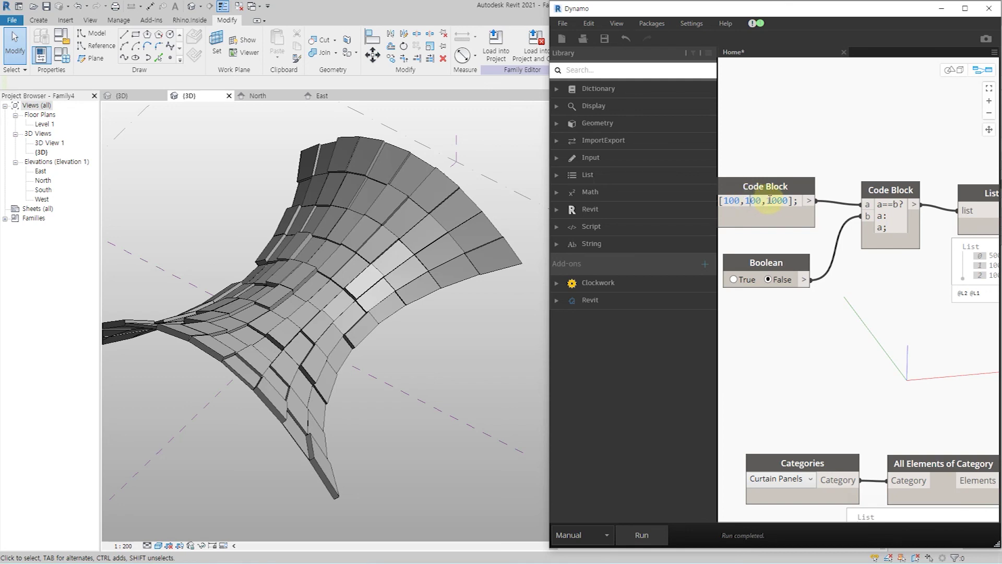
text(000)
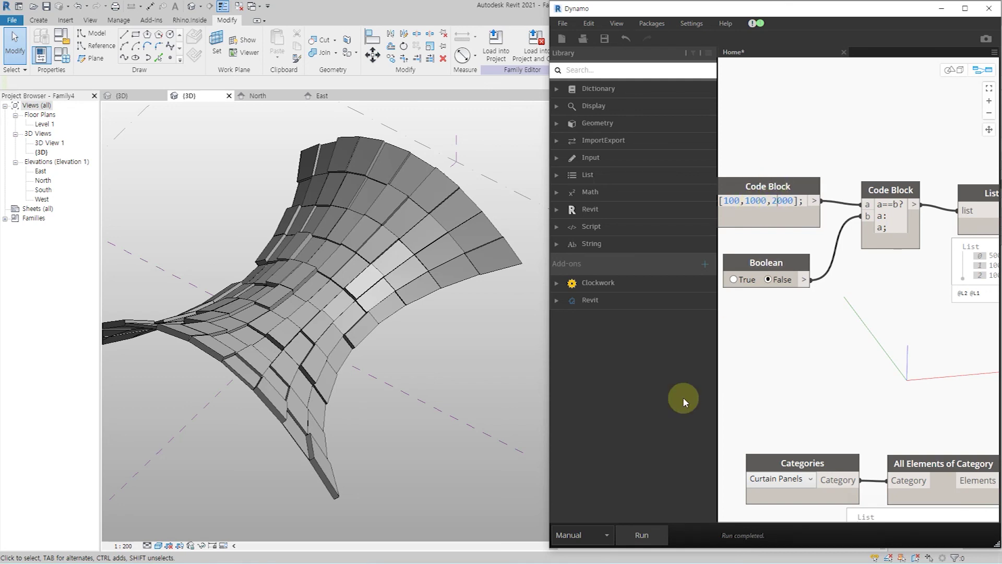
click(743, 282)
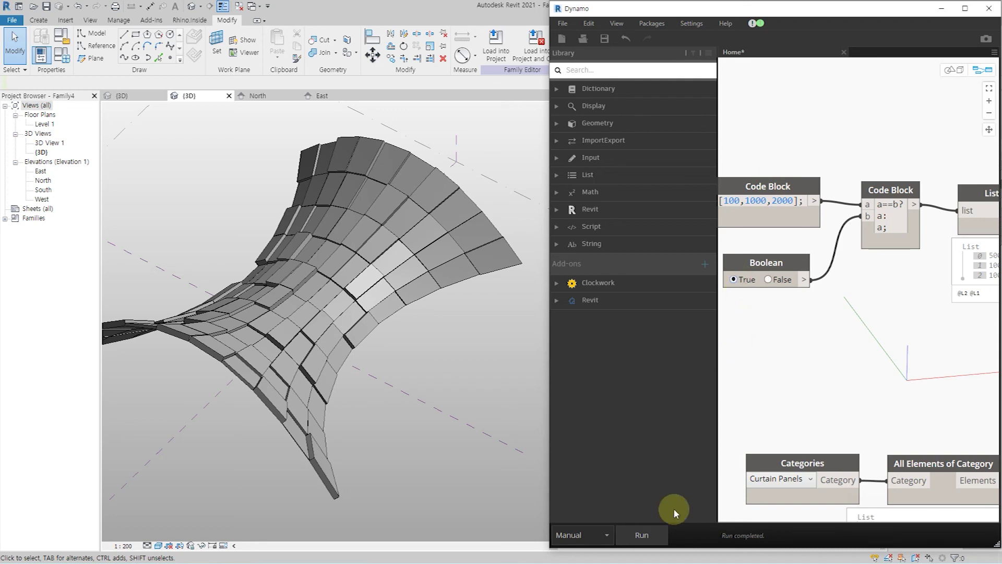
click(643, 536)
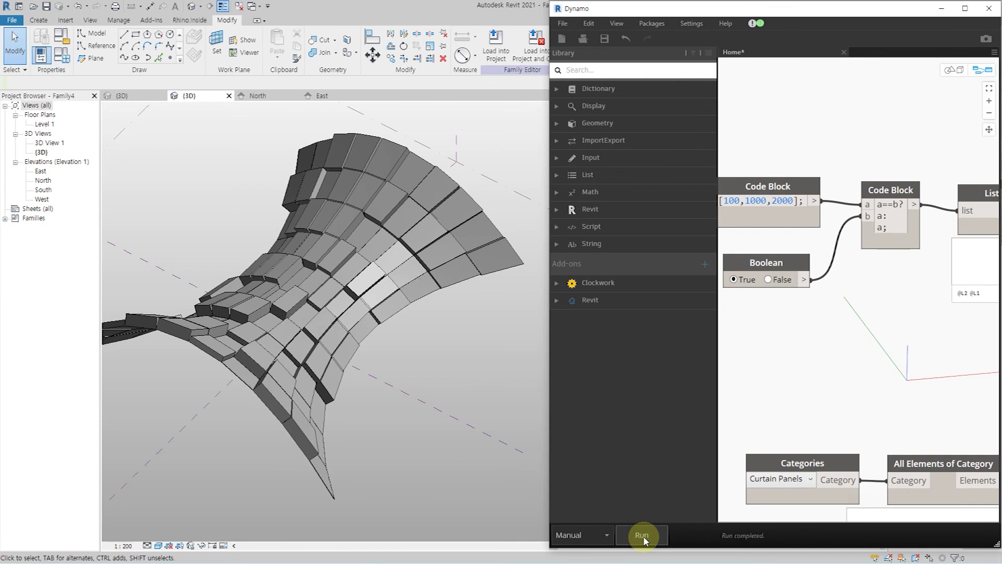
click(639, 536)
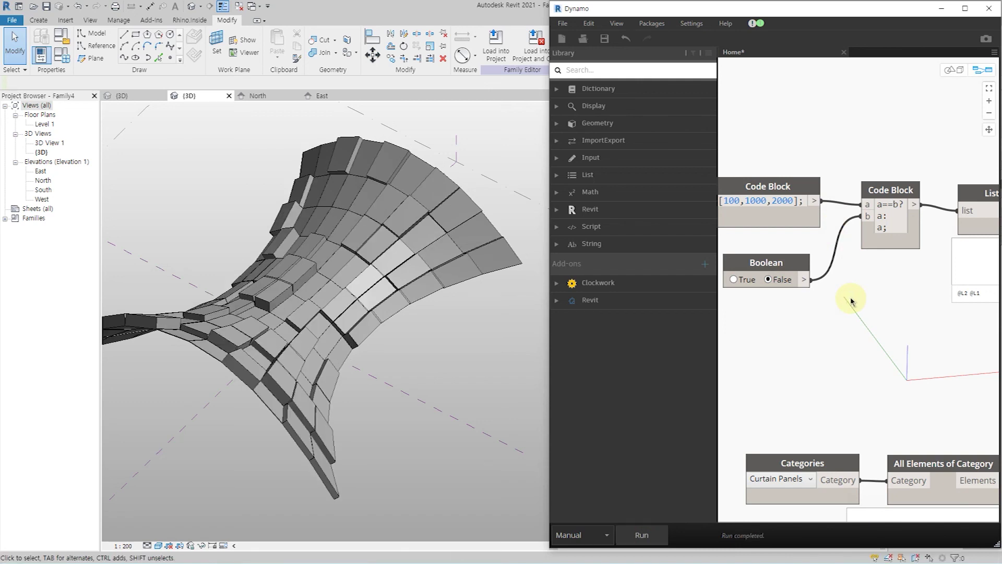
click(963, 9)
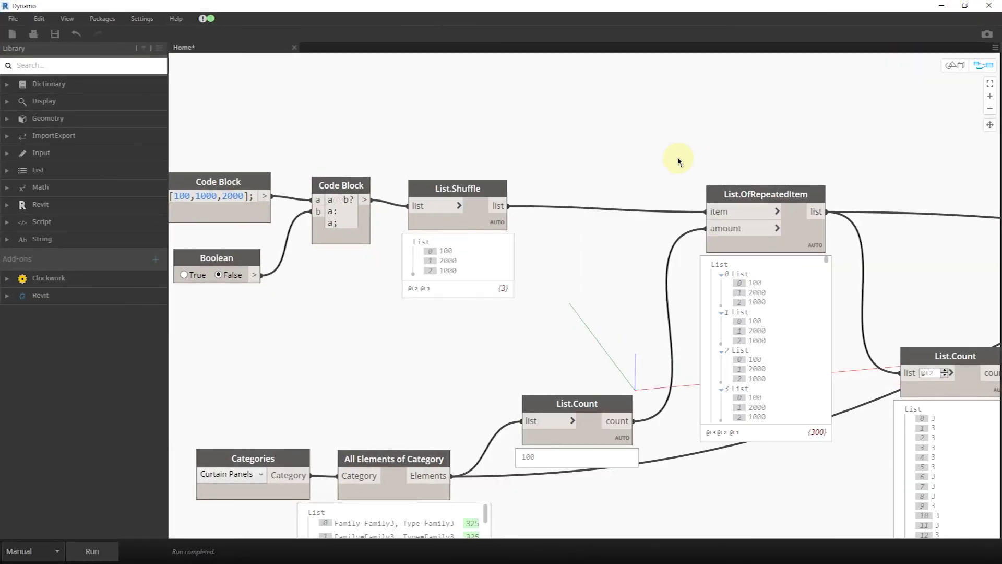
scroll(587, 170, down, 2)
scroll(589, 179, down, 1)
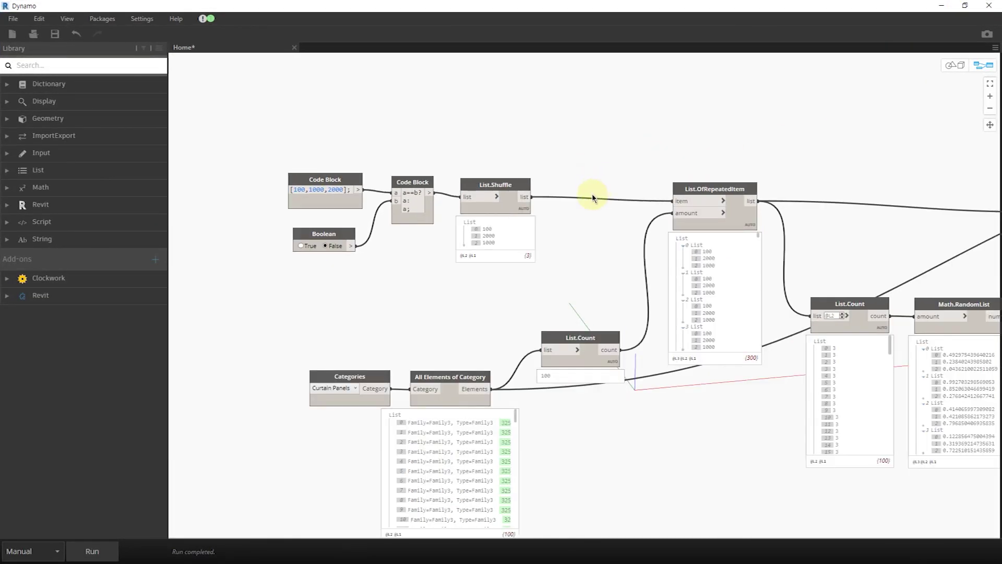
middle_drag(607, 271, 472, 268)
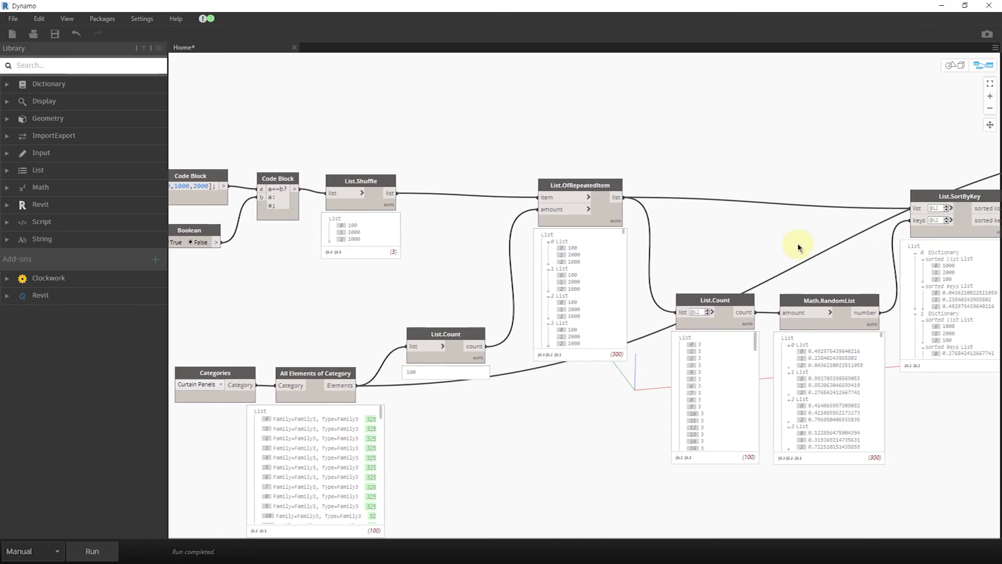
middle_drag(722, 244, 708, 245)
middle_drag(626, 249, 347, 247)
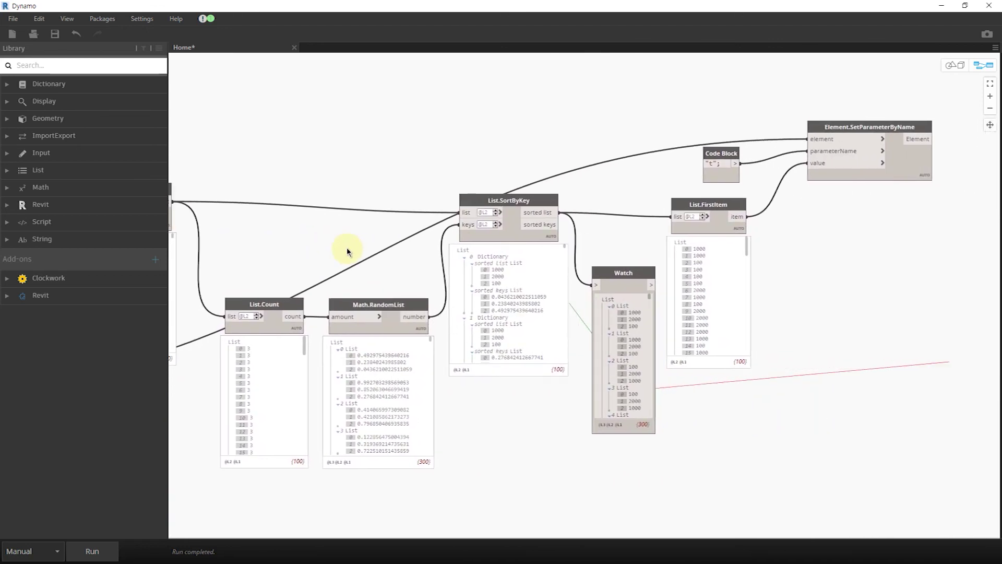